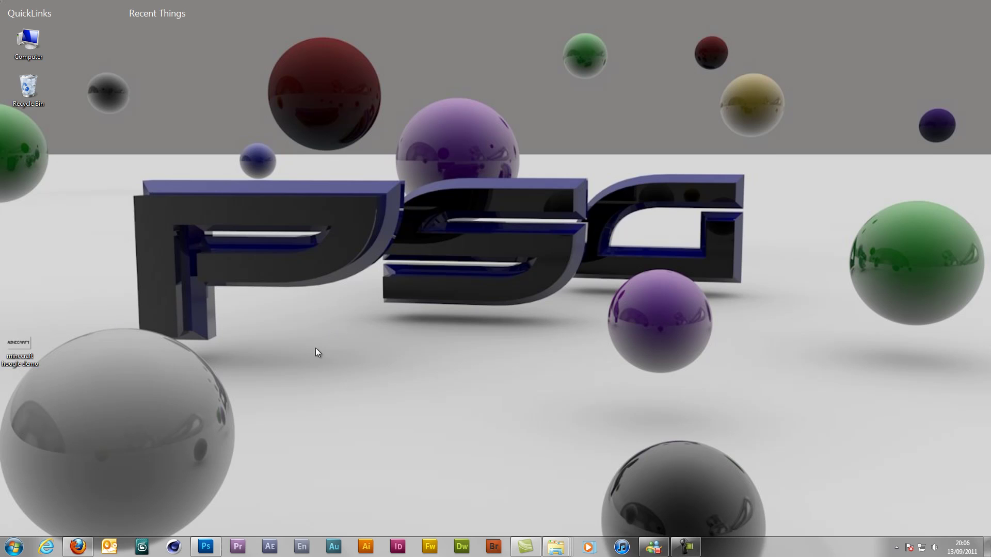
Step: Preview the finished MINECRAFT demo image in Photo Viewer, then close the viewer
double_click(15, 358)
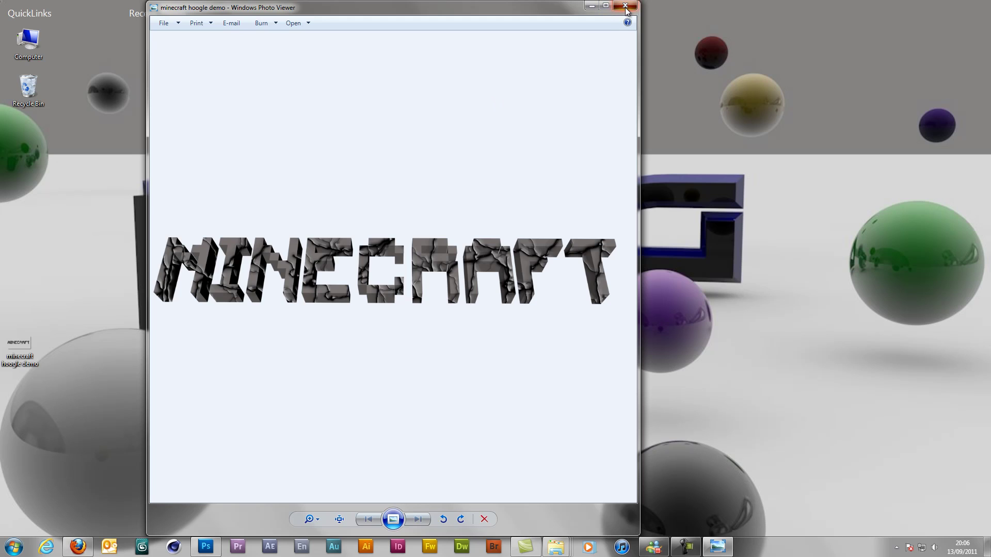
click(624, 7)
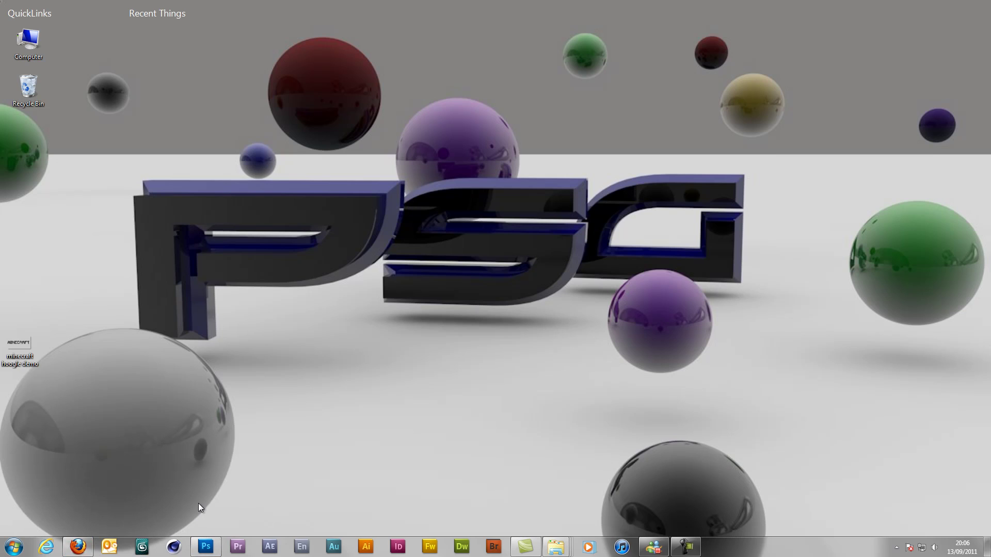
Step: Launch Cinema 4D and wait for the empty Untitled 1 scene to load
click(174, 547)
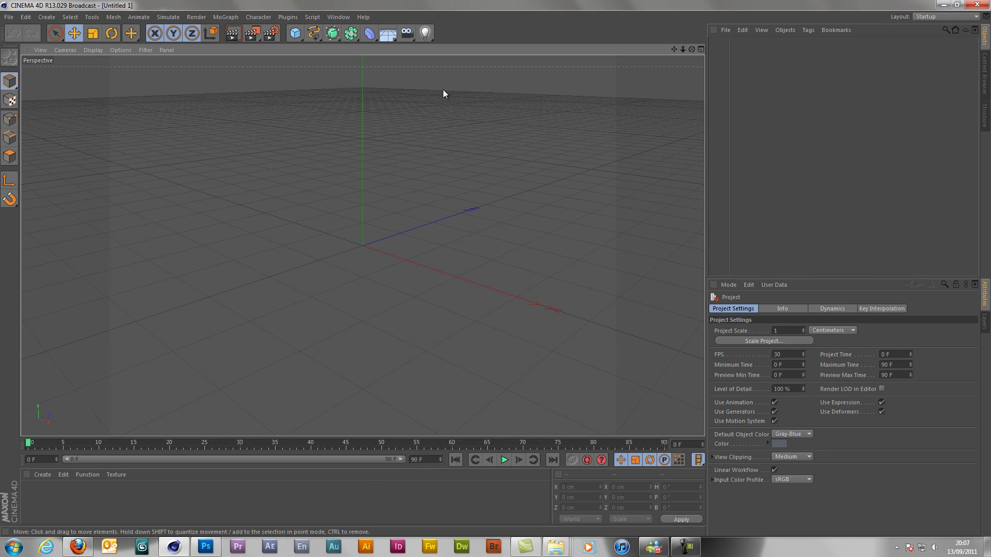
Step: Add a MoGraph MoText object and replace its placeholder text with MINECRAFT
click(227, 17)
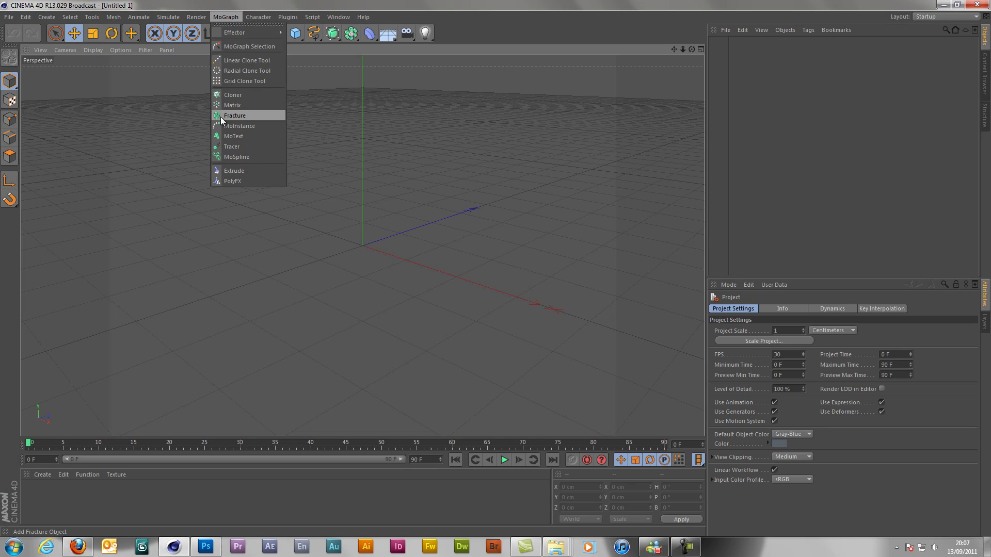
click(238, 137)
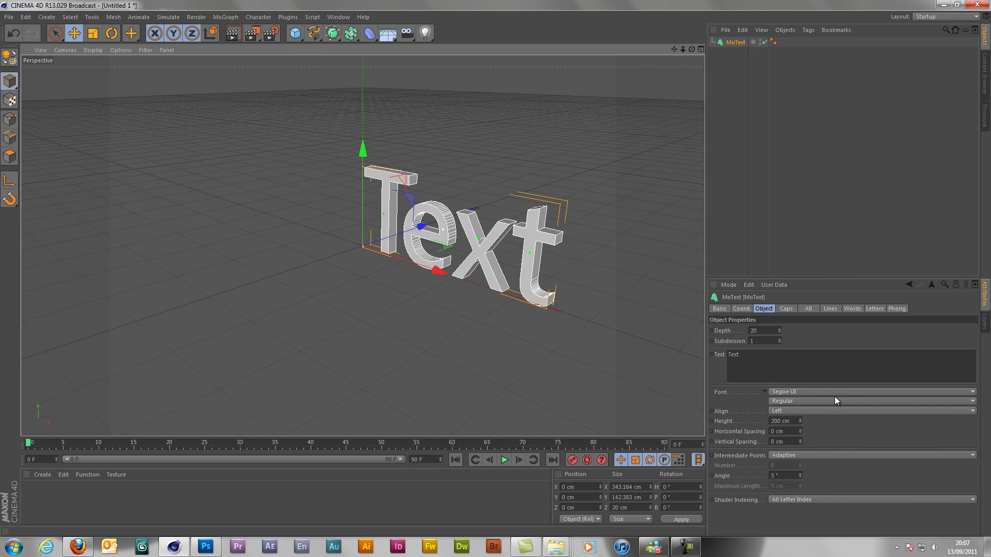
click(794, 363)
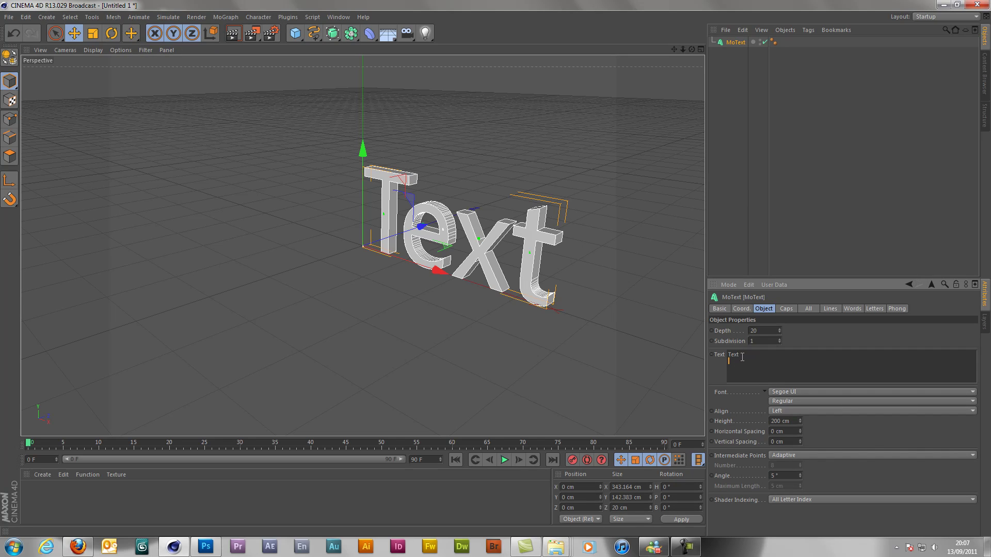
key(ctrl+a)
text(MINECRAFT)
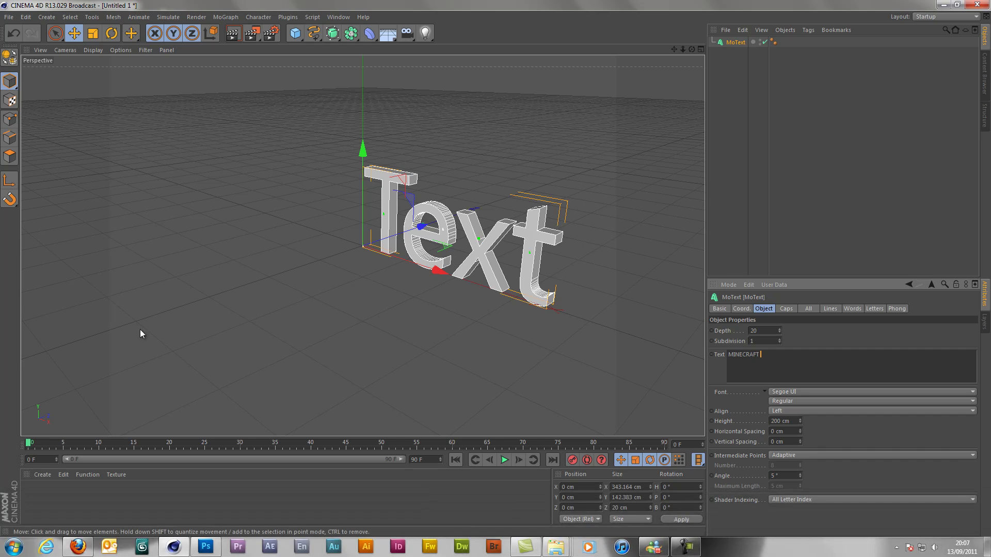
Step: Confirm the MINECRAFT text and set the MoText font to Minecraft
click(856, 391)
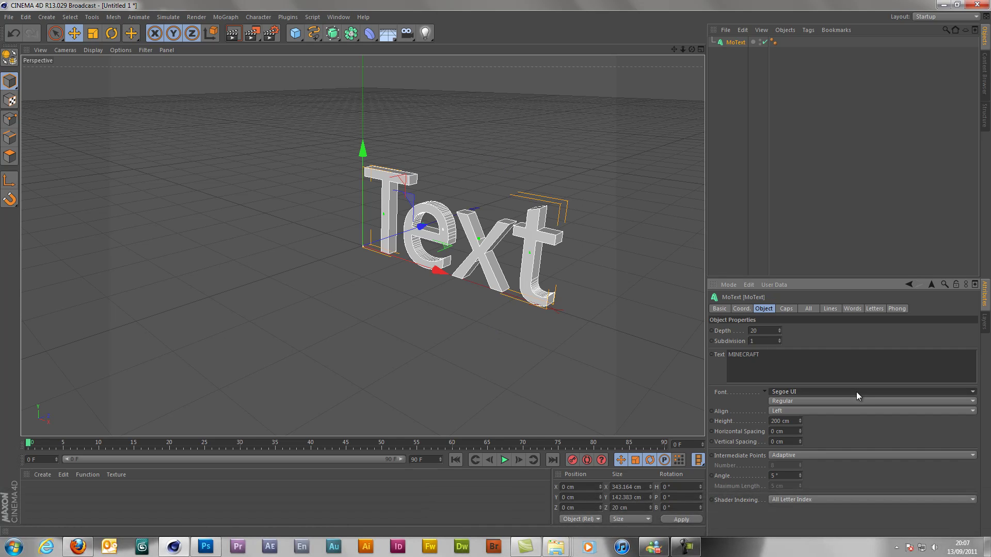
click(970, 394)
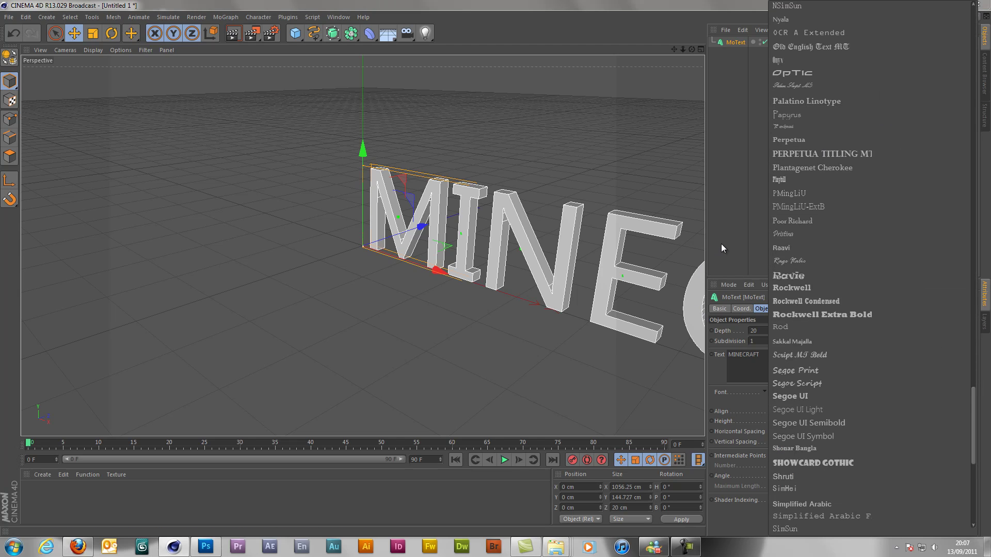
click(741, 174)
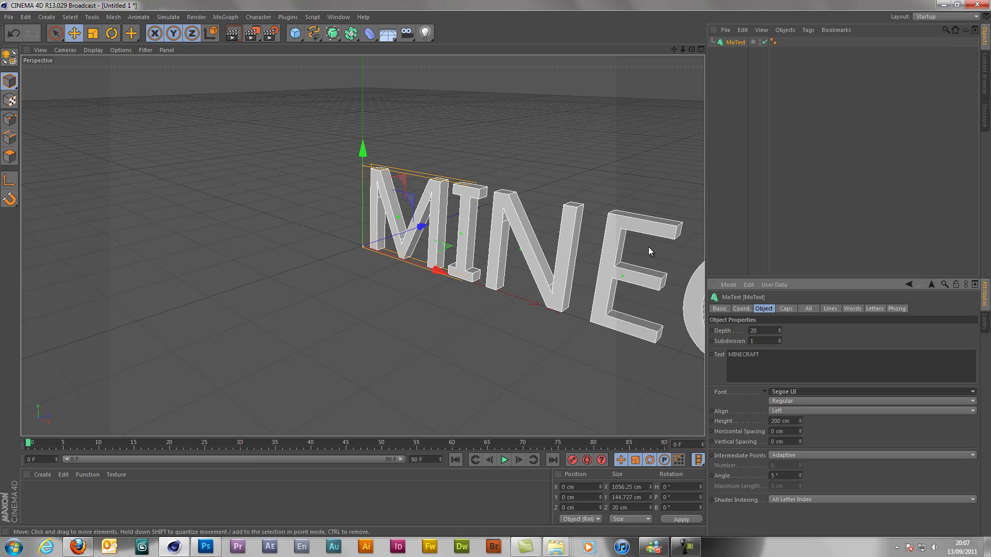
click(820, 391)
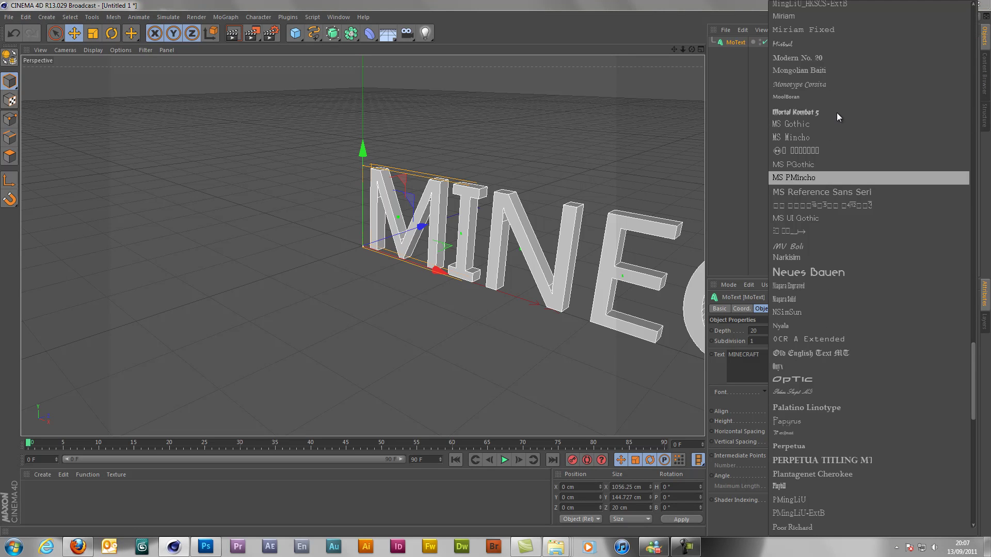
scroll(832, 14, up, 2)
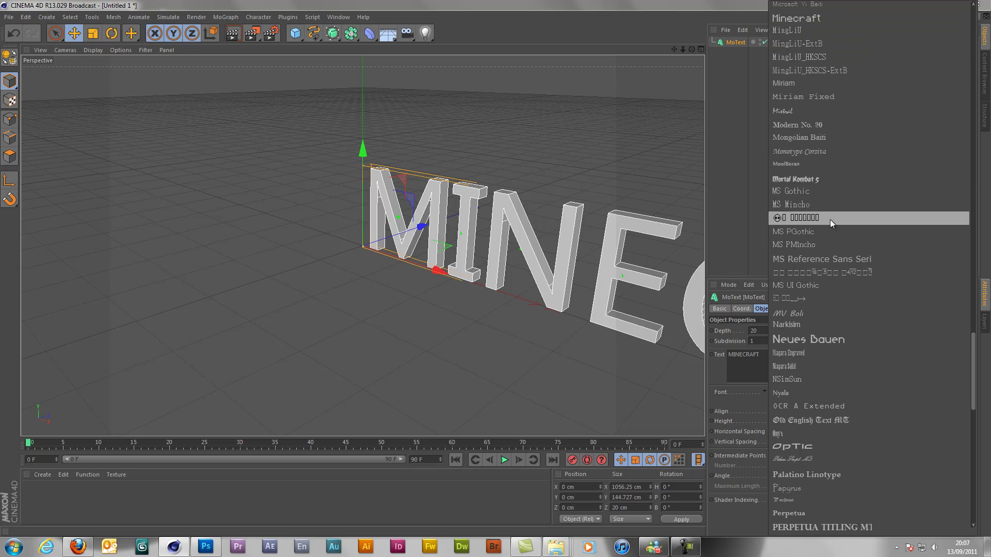
click(834, 20)
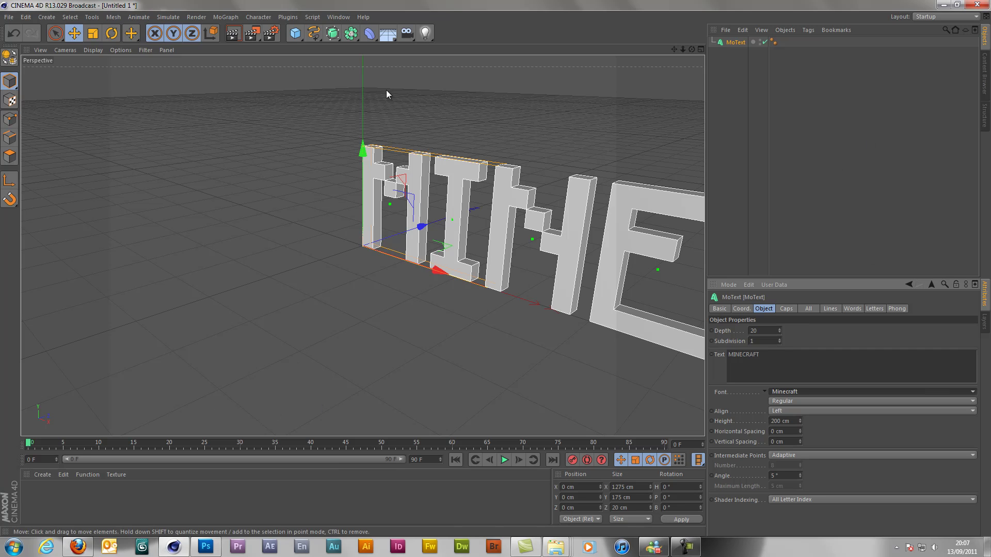
Step: Orbit to a frontal view and move the MINECRAFT text left to X -423.961 cm
drag(691, 49, 497, 269)
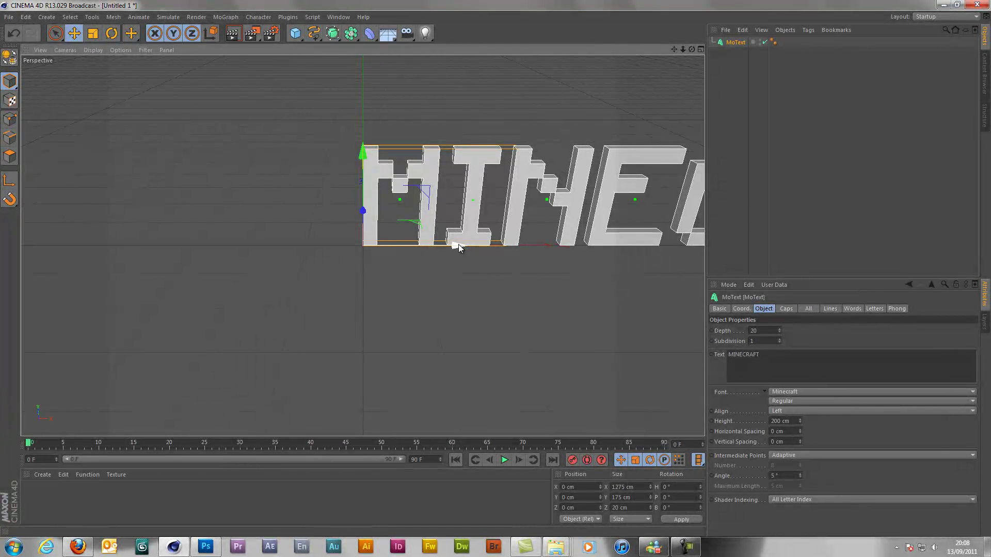
drag(458, 244, 219, 250)
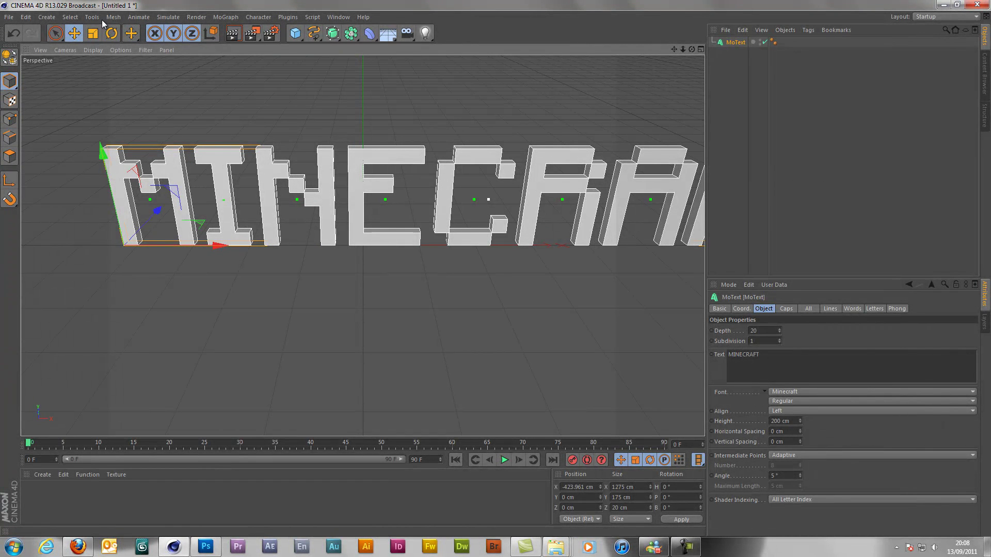
Step: In Render Settings, set the output size to 1280 x 720
click(271, 33)
double_click(213, 56)
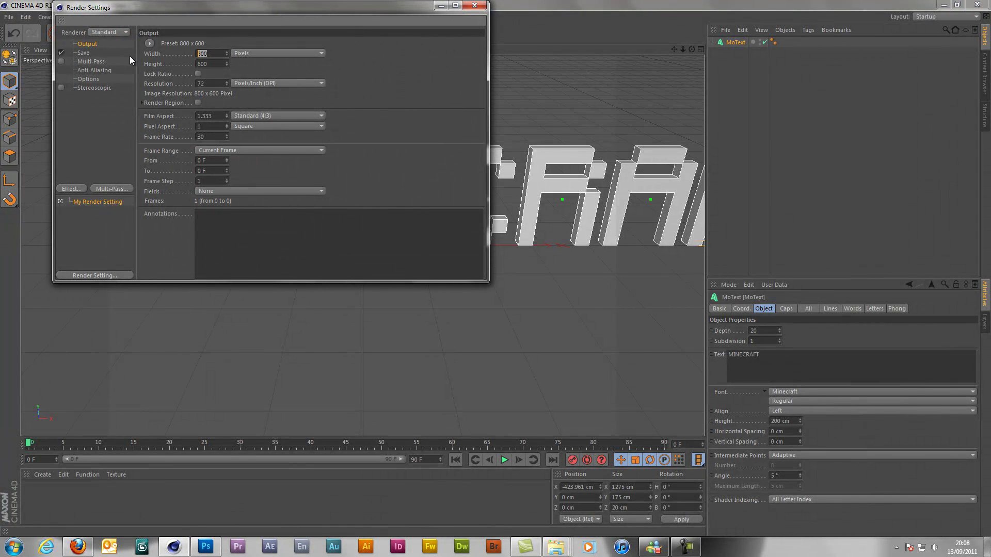
text(1280)
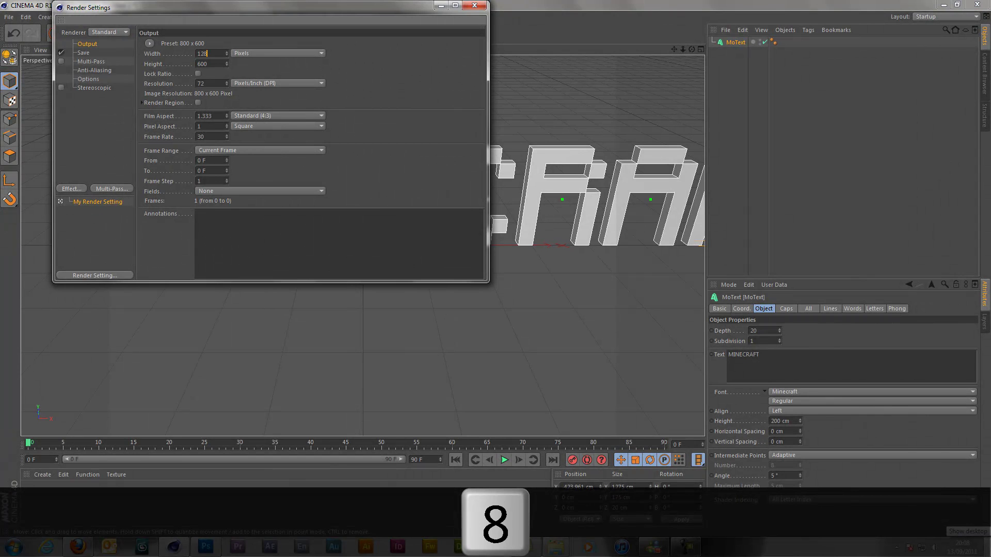
double_click(208, 64)
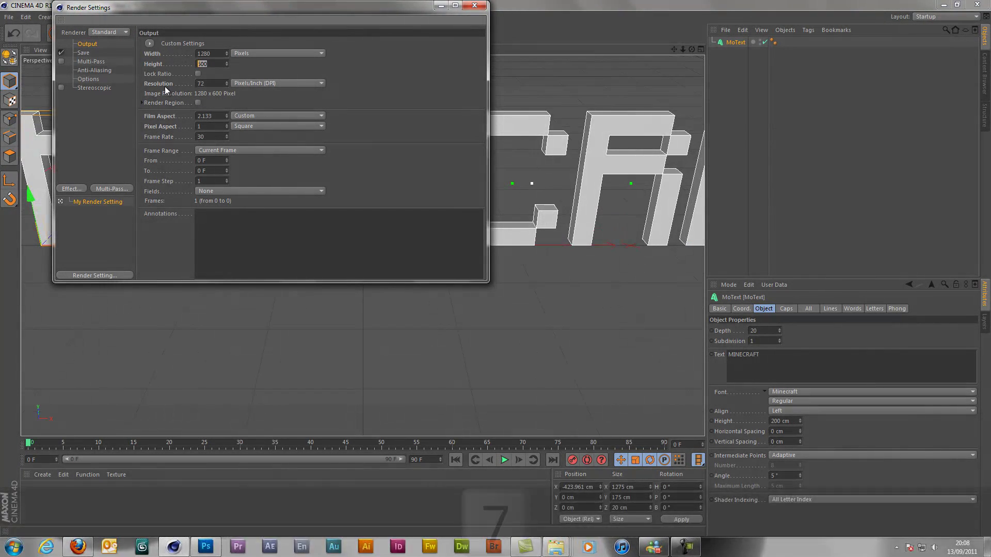
text(720)
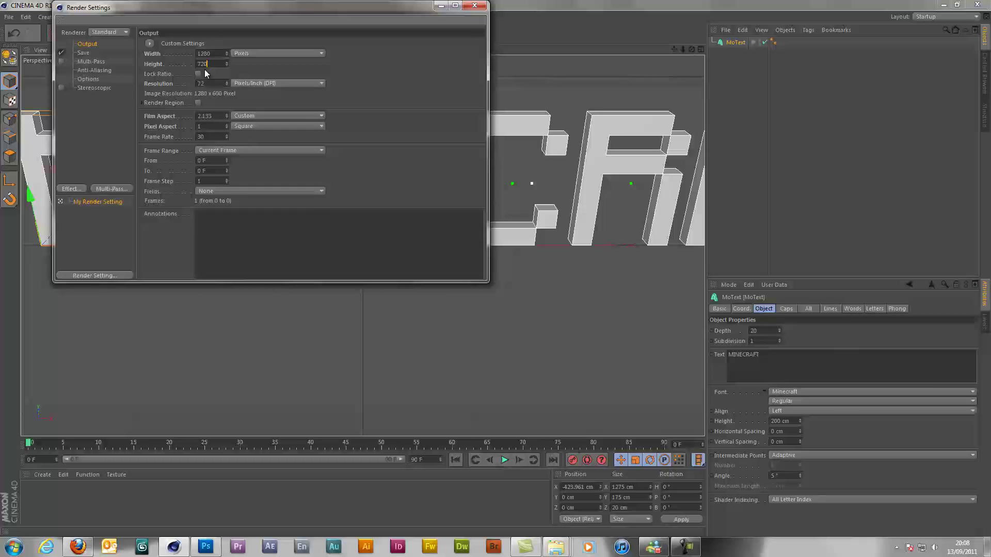
Step: Save renders as PNG with alpha channel to the Desktop as 'Minecraft logo tutorial'
click(86, 55)
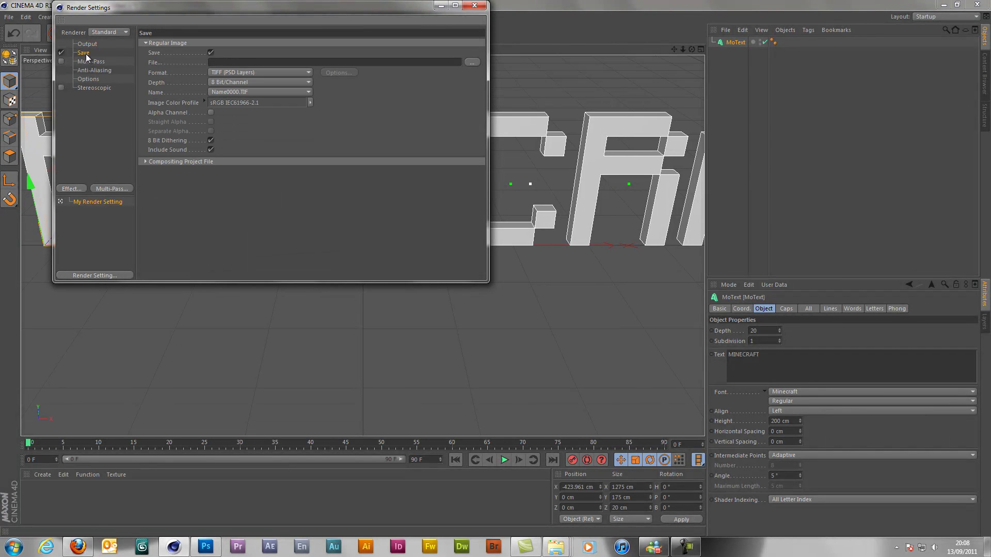
click(277, 72)
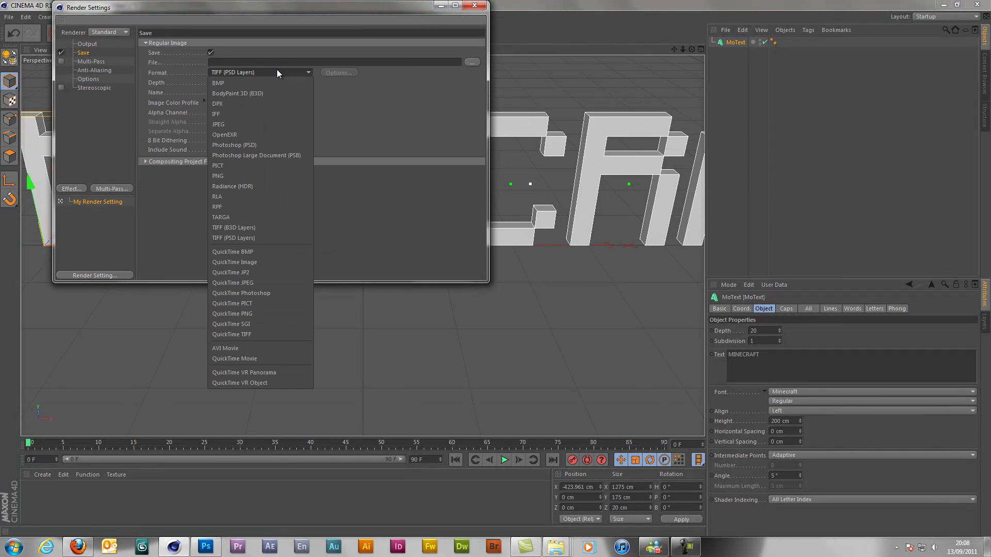
click(254, 176)
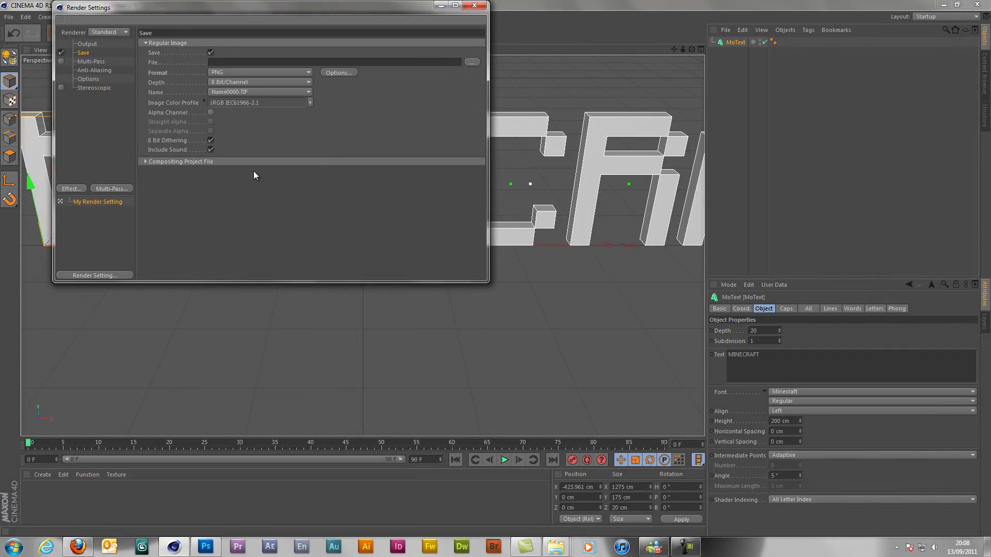
click(211, 113)
click(471, 64)
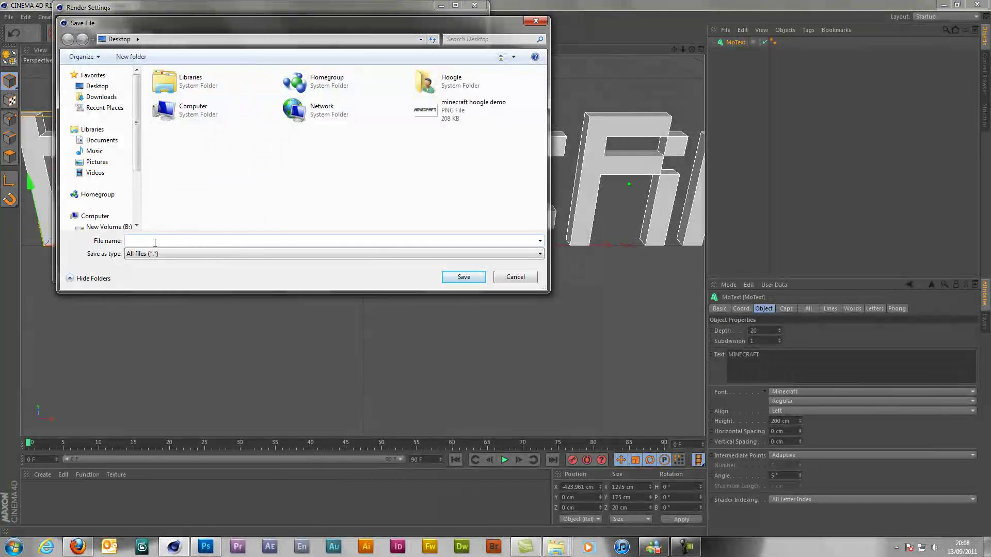
text(Minec)
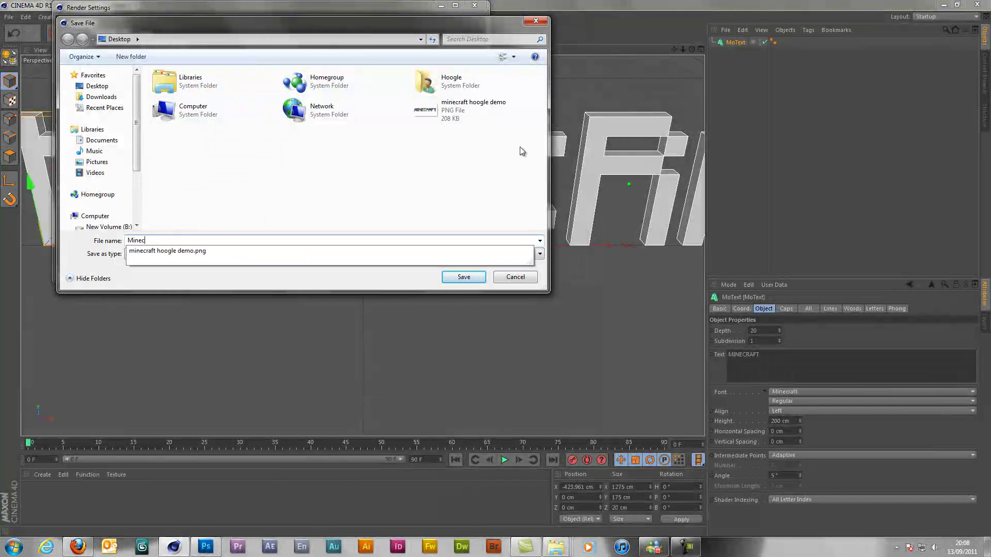
text(raft log)
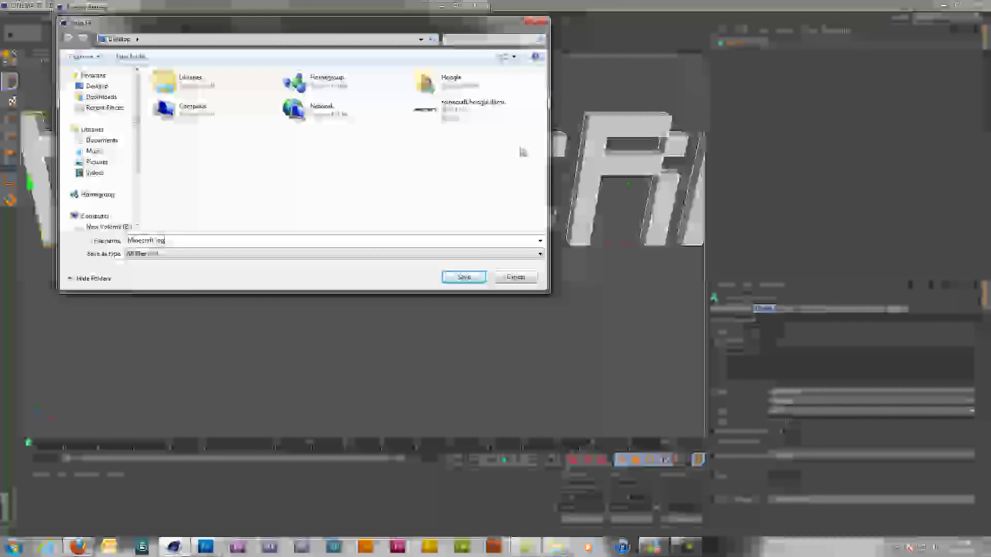
text(o tutorial)
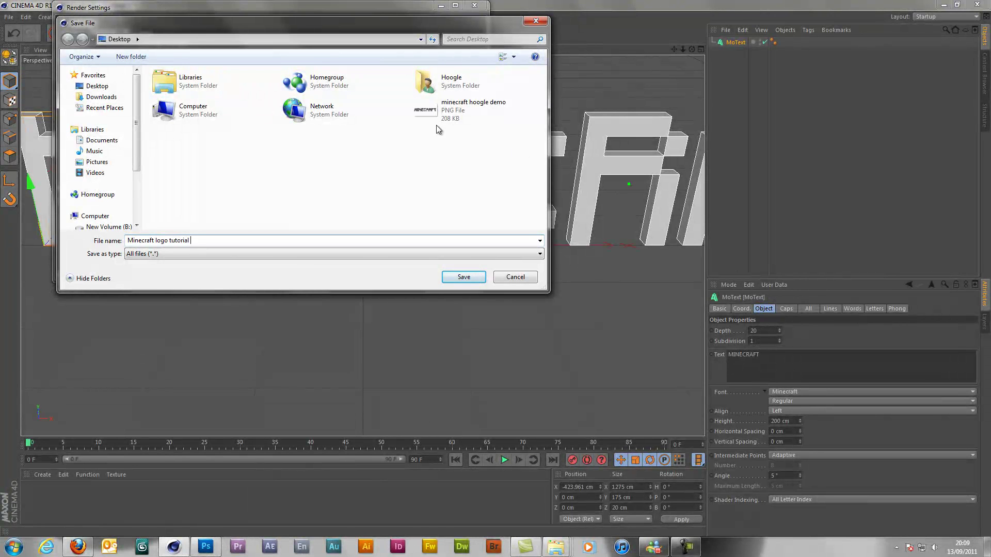
click(458, 277)
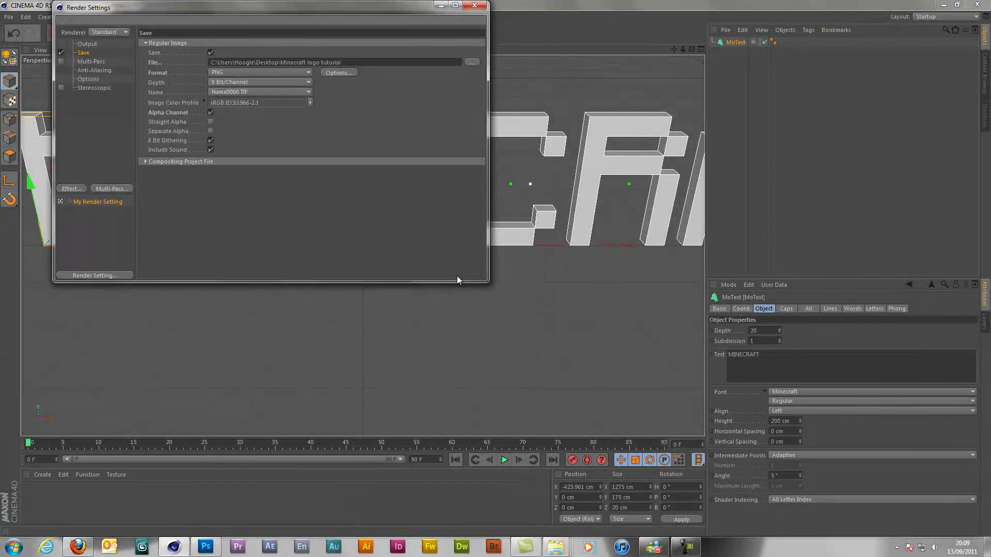
Step: Close Render Settings and reduce the MoText height to 178 cm
click(475, 6)
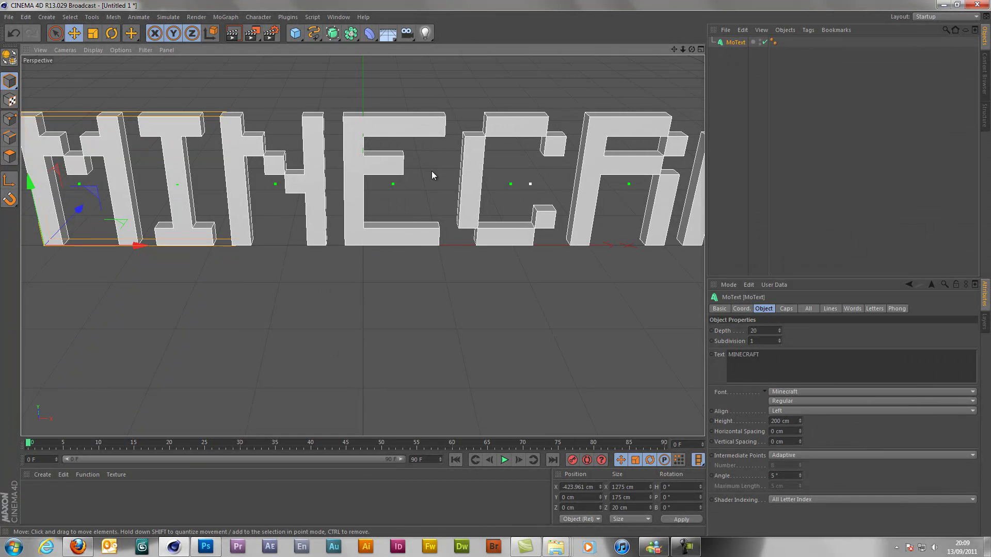
scroll(326, 203, down, 3)
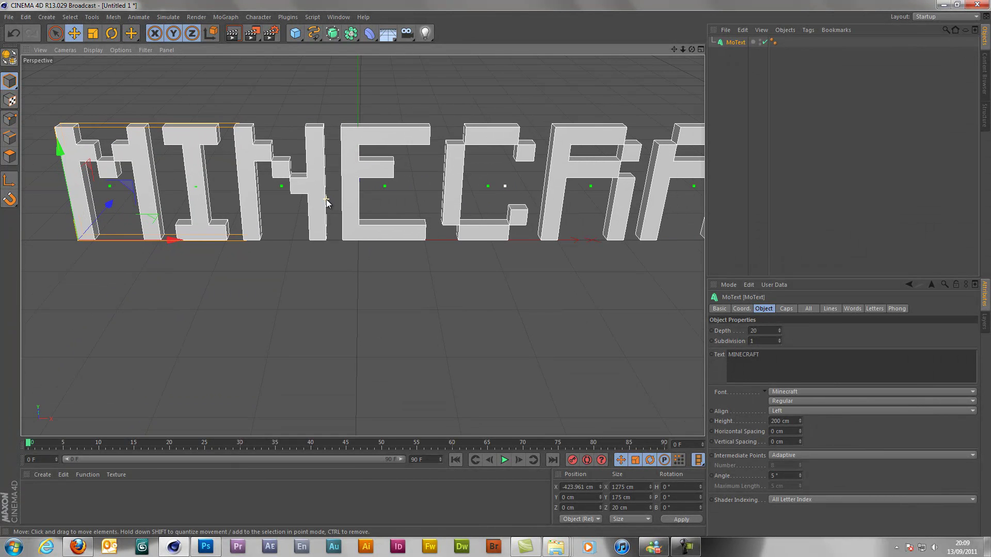
scroll(326, 202, up, 1)
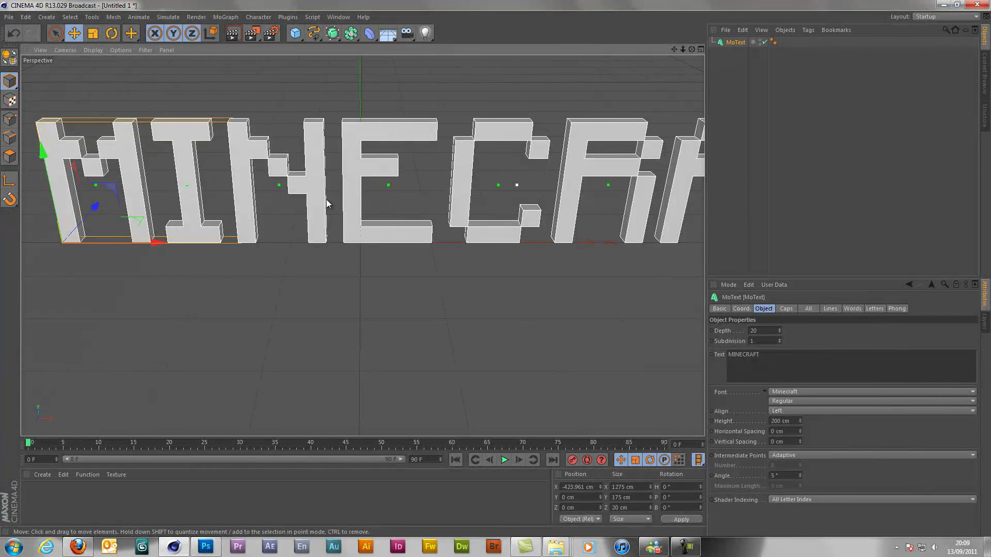
scroll(326, 203, up, 1)
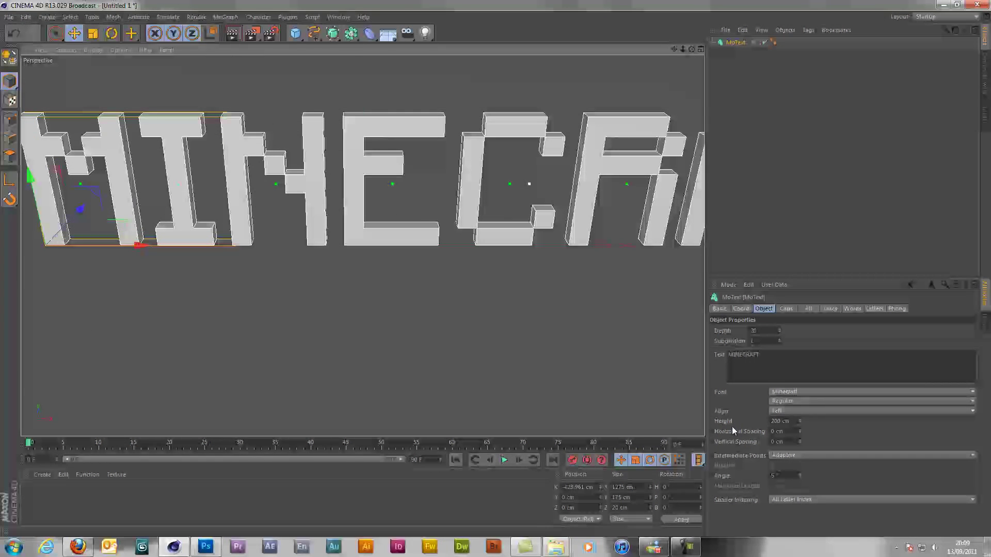
drag(800, 421, 800, 420)
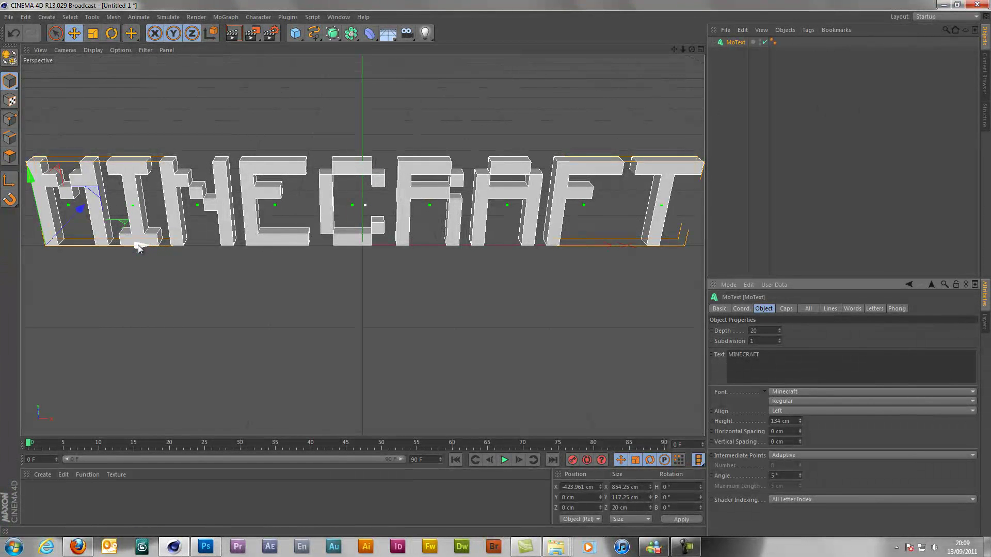
Step: Move the text to X -428.796 cm, Y -3.543 cm, Z -4.54 cm
mouse_move(138, 244)
mouse_down()
mouse_move(190, 247)
mouse_move(146, 246)
mouse_up()
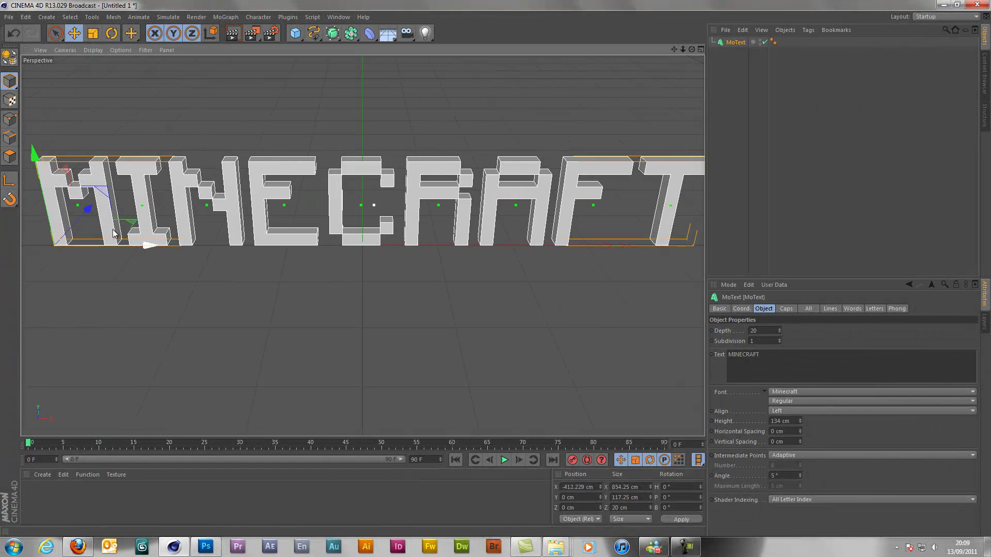
mouse_move(88, 208)
mouse_down()
mouse_move(78, 217)
mouse_move(100, 206)
mouse_move(91, 219)
mouse_up()
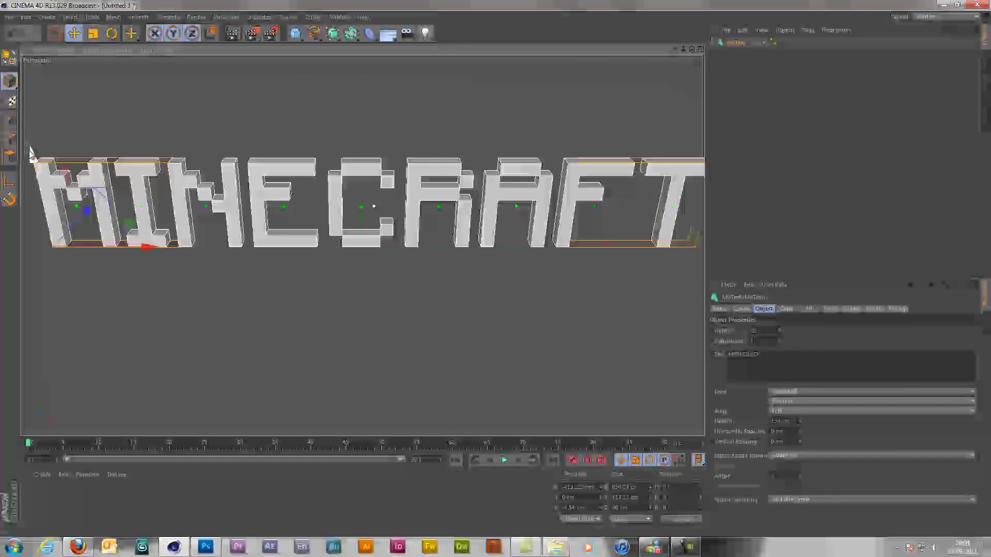
mouse_move(32, 153)
mouse_down()
mouse_move(27, 129)
mouse_move(28, 164)
mouse_move(33, 154)
mouse_up()
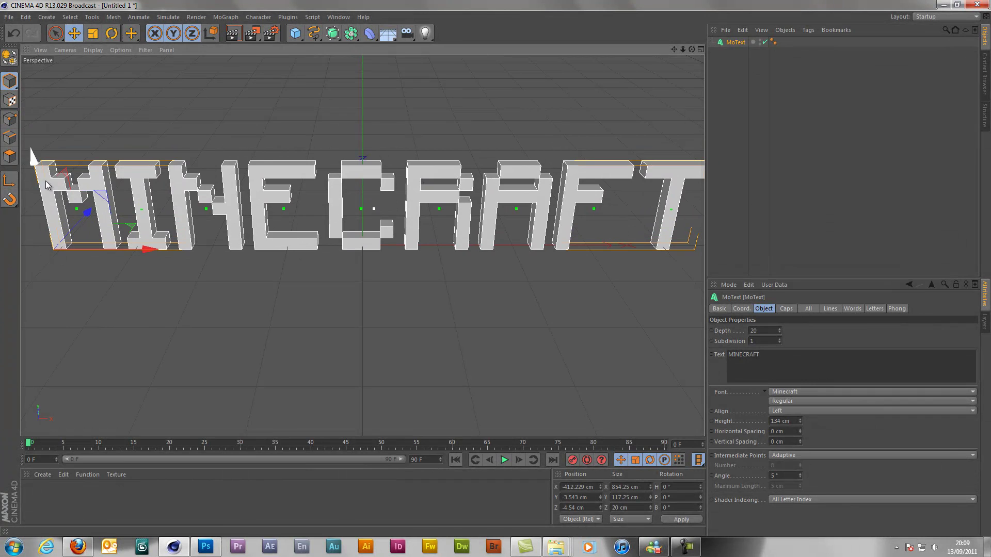
mouse_move(147, 252)
mouse_down()
mouse_move(156, 251)
mouse_move(134, 250)
mouse_up()
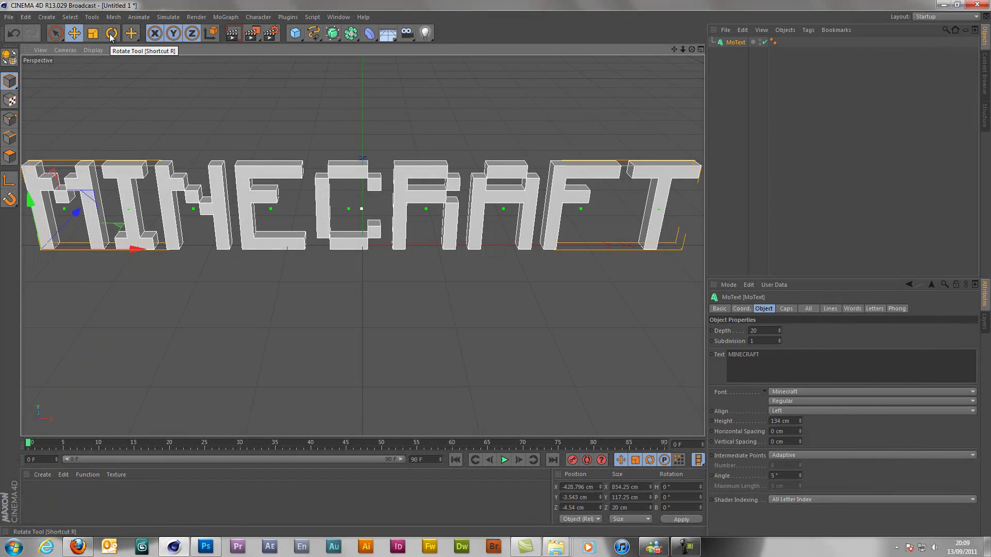
Step: Rotate the MINECRAFT text to a pitch of about -55.2°, then deselect it
click(111, 34)
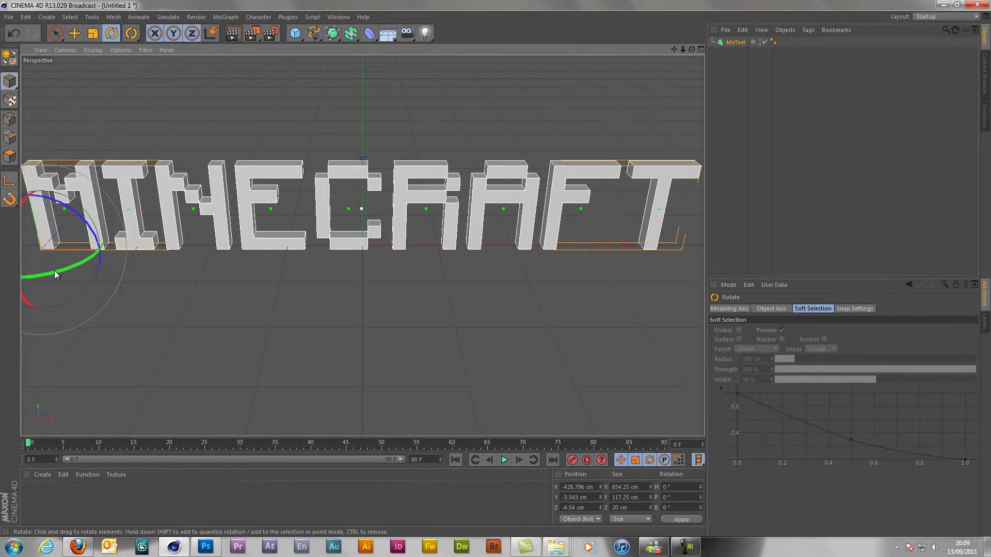
drag(24, 304, 497, 272)
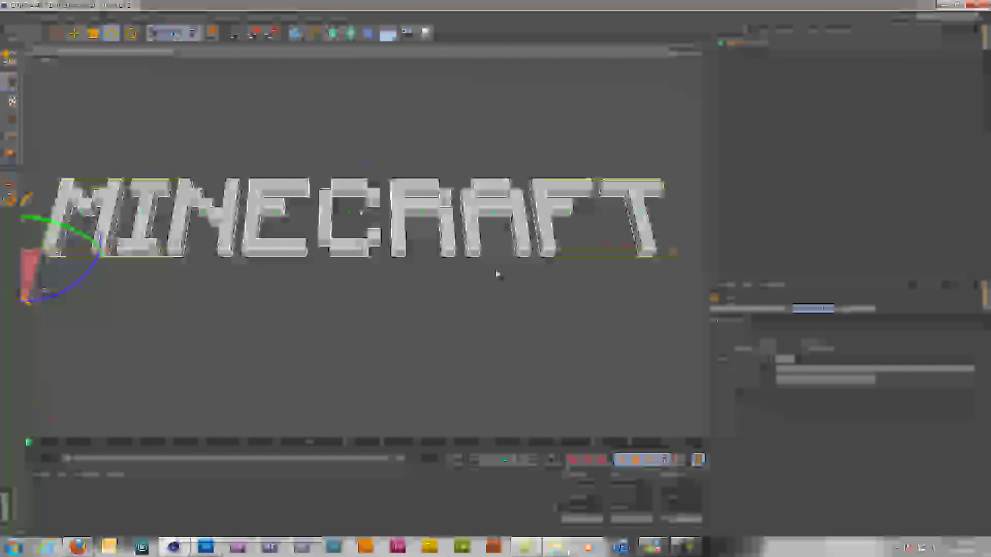
drag(495, 269, 495, 270)
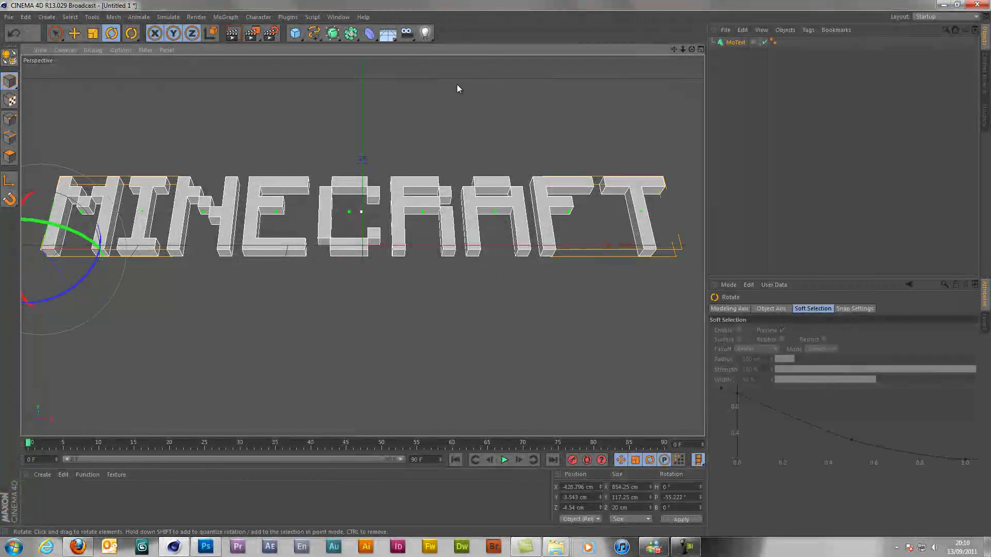
click(225, 122)
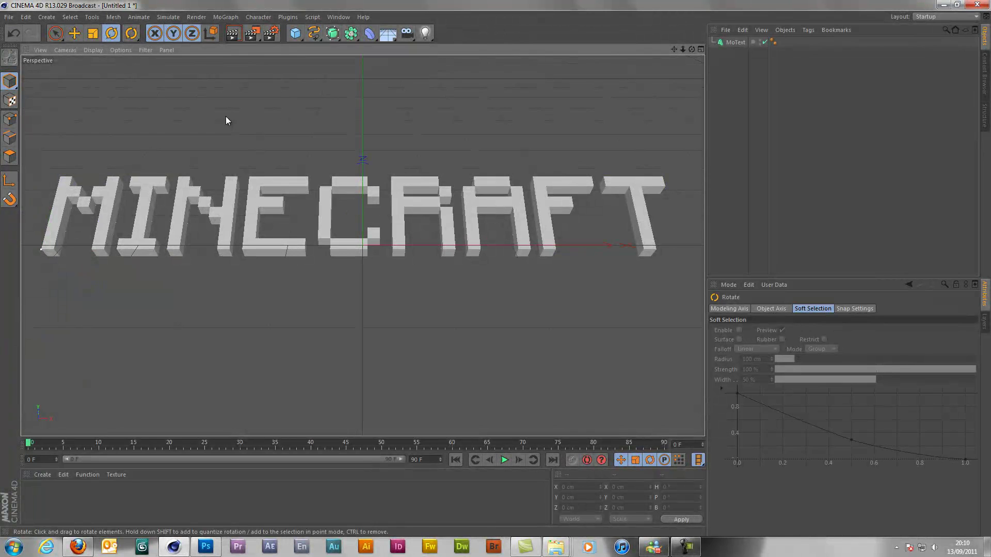
Step: Select the MoText and raise its extrusion Depth from 20 to 55
click(728, 42)
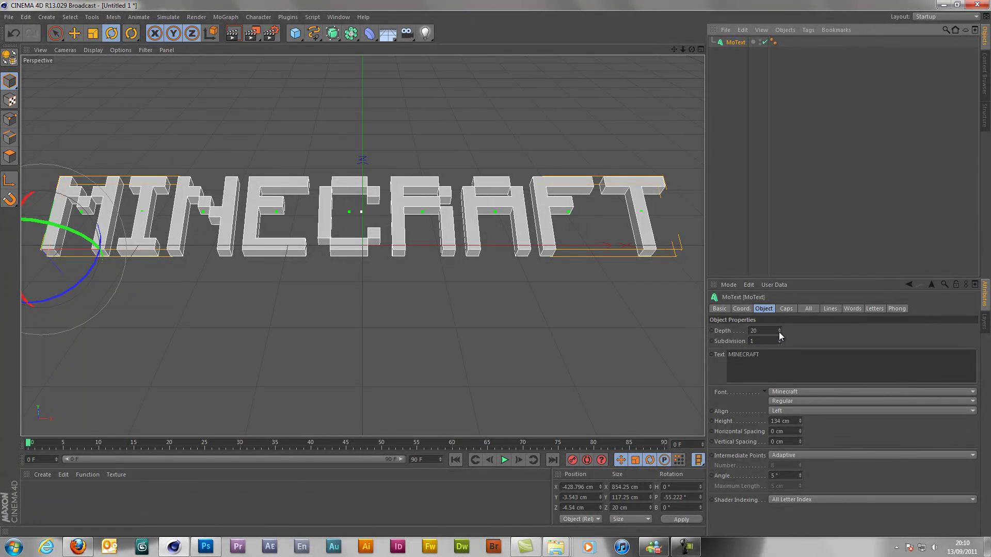
mouse_move(778, 331)
mouse_down()
mouse_move(772, 287)
mouse_move(782, 341)
mouse_move(779, 266)
mouse_move(780, 462)
mouse_move(785, 387)
mouse_move(781, 416)
mouse_move(768, 300)
mouse_move(779, 344)
mouse_move(777, 321)
mouse_move(778, 329)
mouse_up()
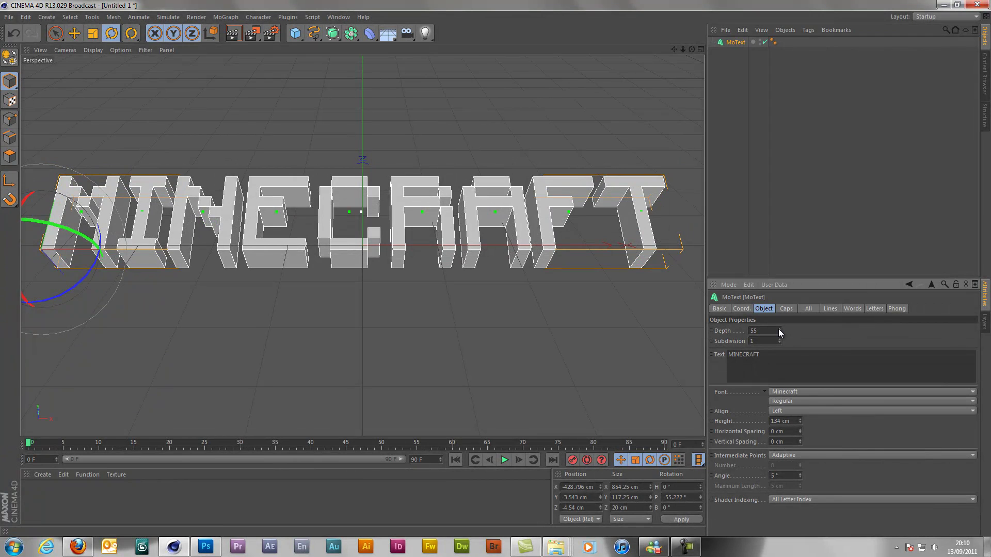
Step: Create a new default material in the Material Manager
click(32, 484)
click(37, 476)
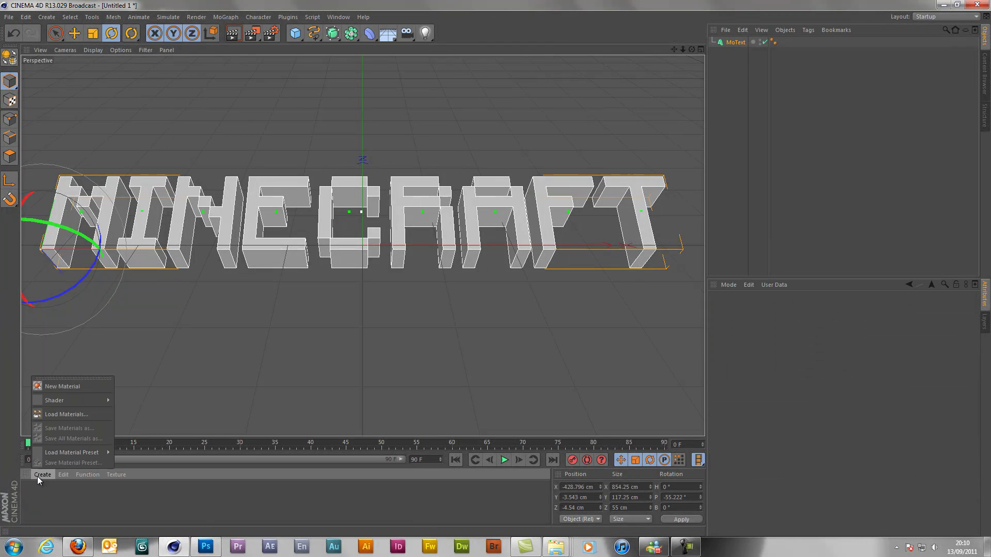
click(38, 497)
double_click(63, 497)
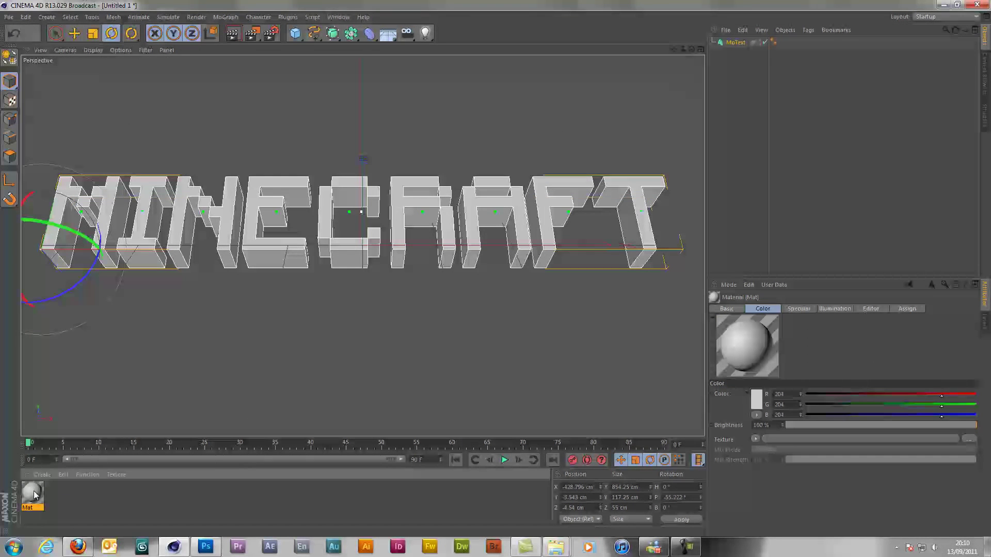
Step: Load the saved minecraft material preset from User > Materials
click(41, 475)
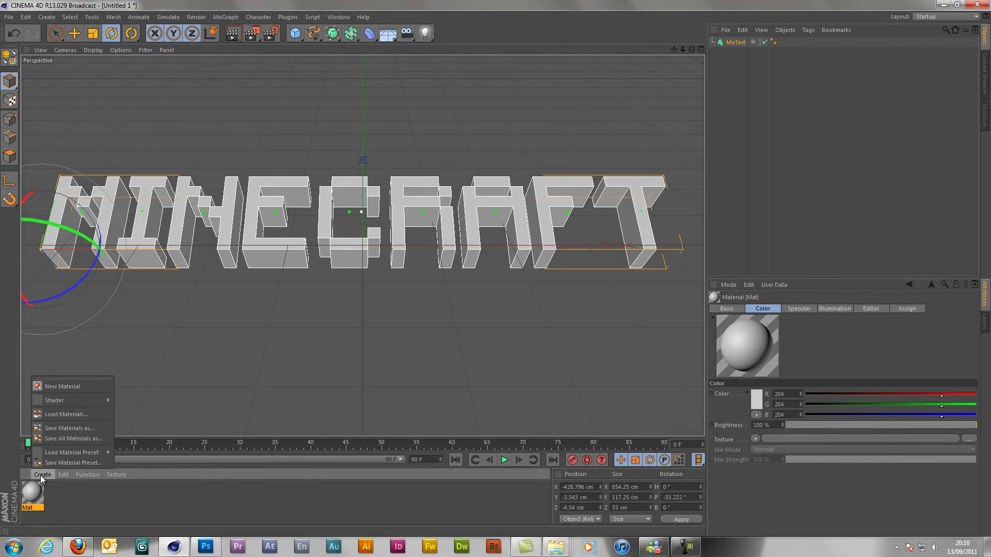
mouse_move(83, 453)
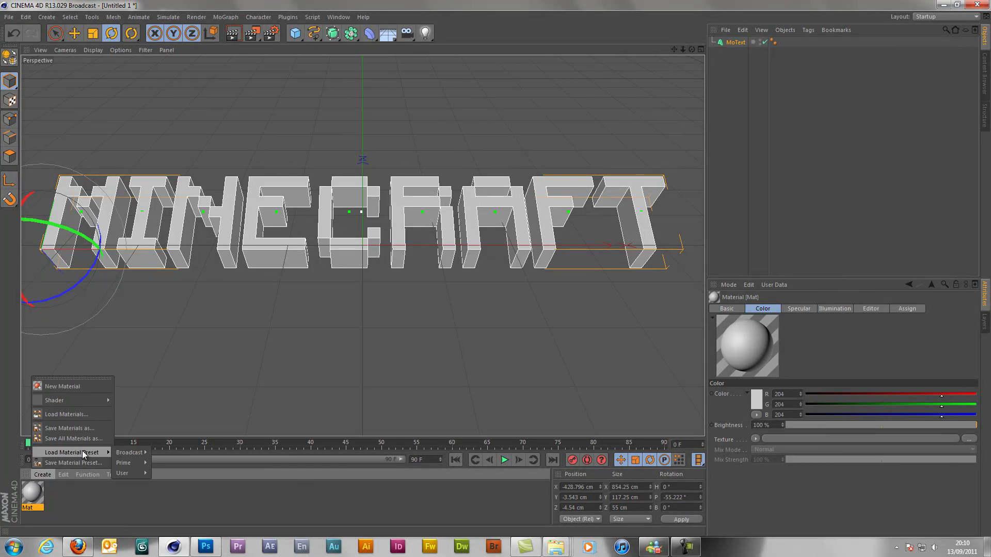
mouse_move(124, 473)
mouse_move(156, 475)
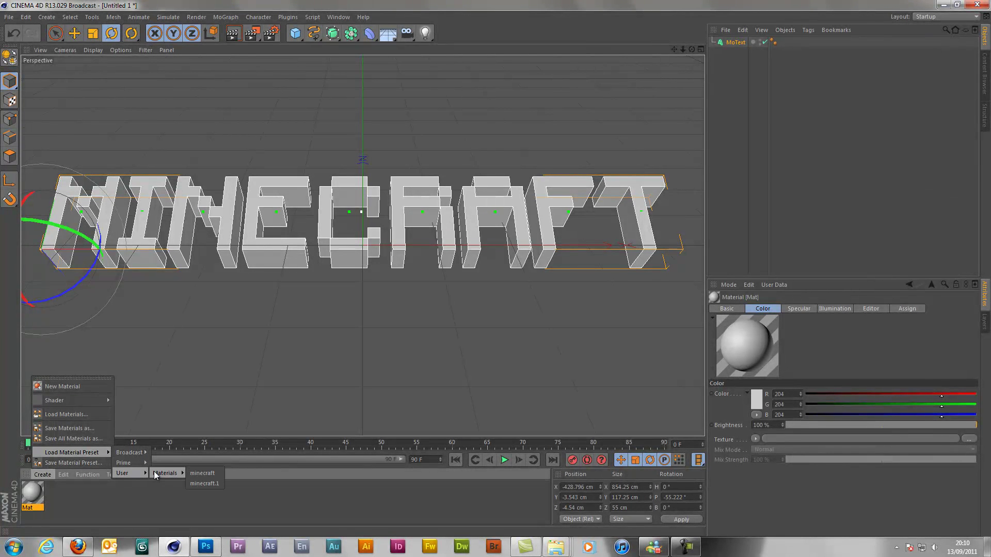
click(203, 475)
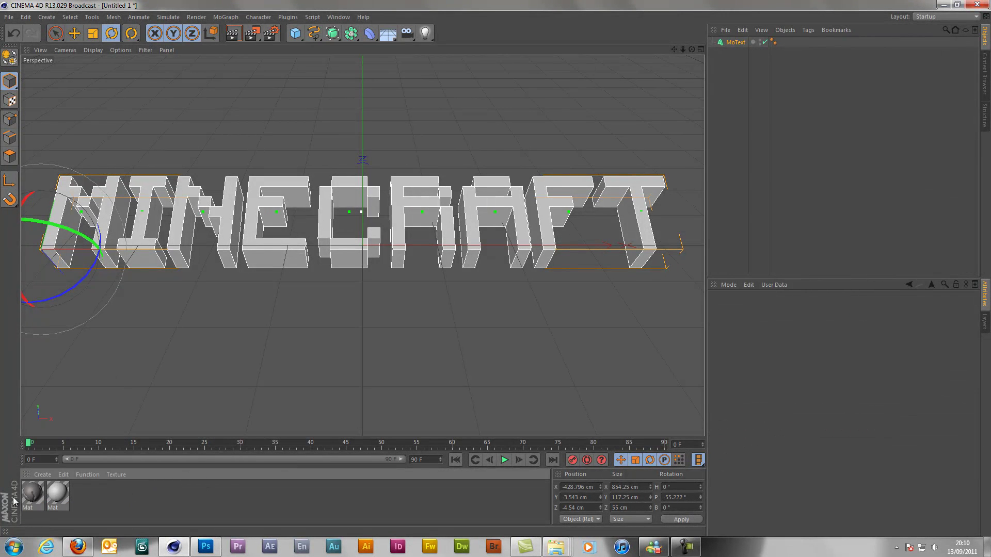
click(32, 494)
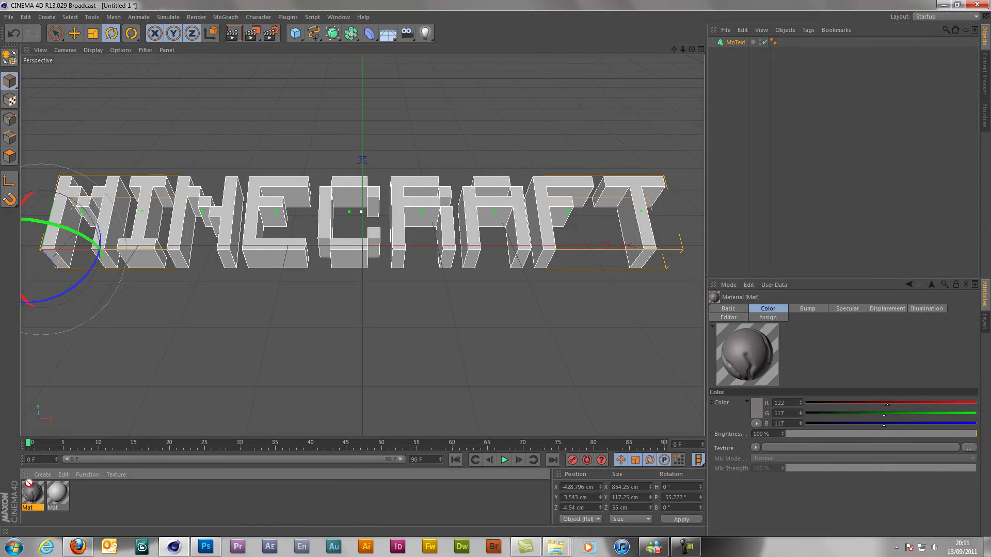
drag(33, 469, 39, 459)
Step: Recolour the second Mat material to a dark grey of RGB 101/100/100
double_click(58, 494)
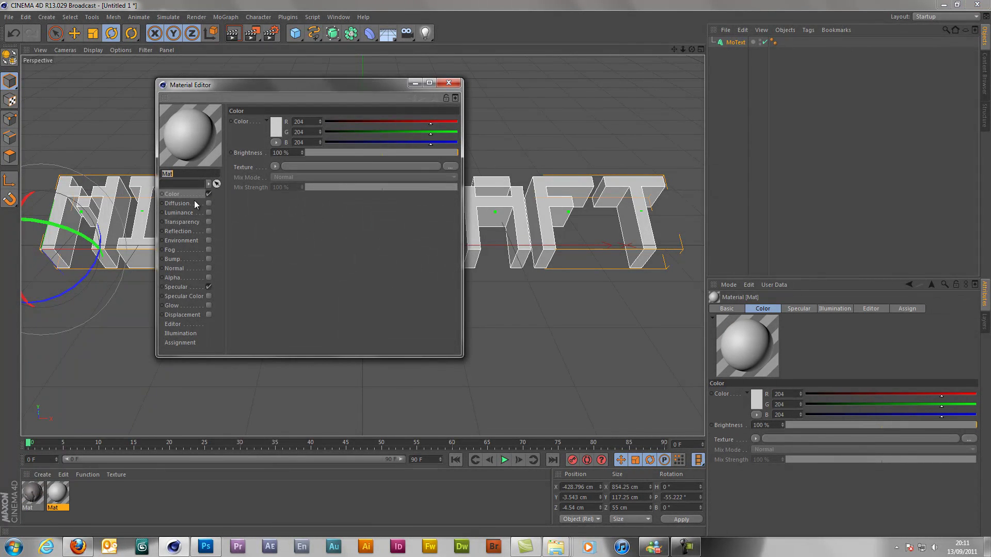
click(279, 126)
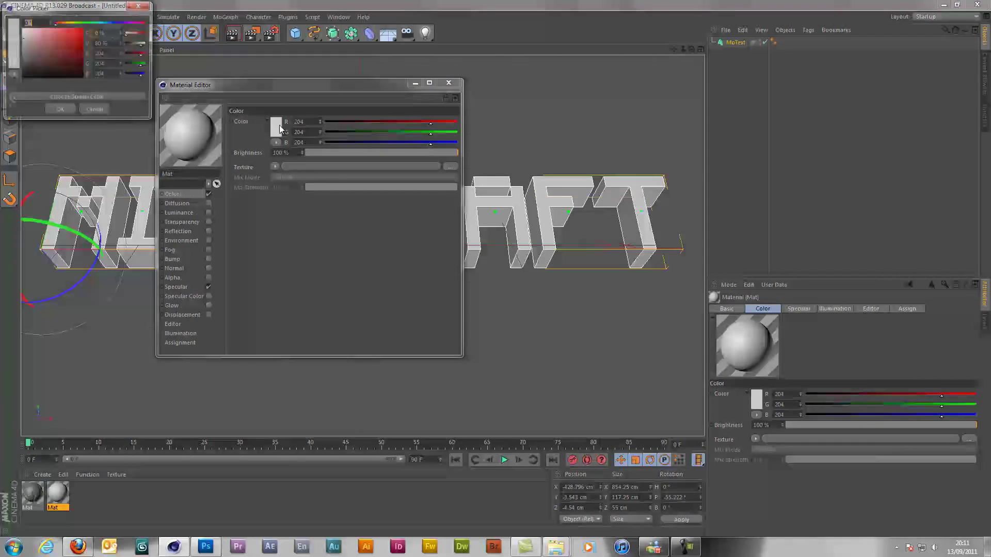
click(21, 50)
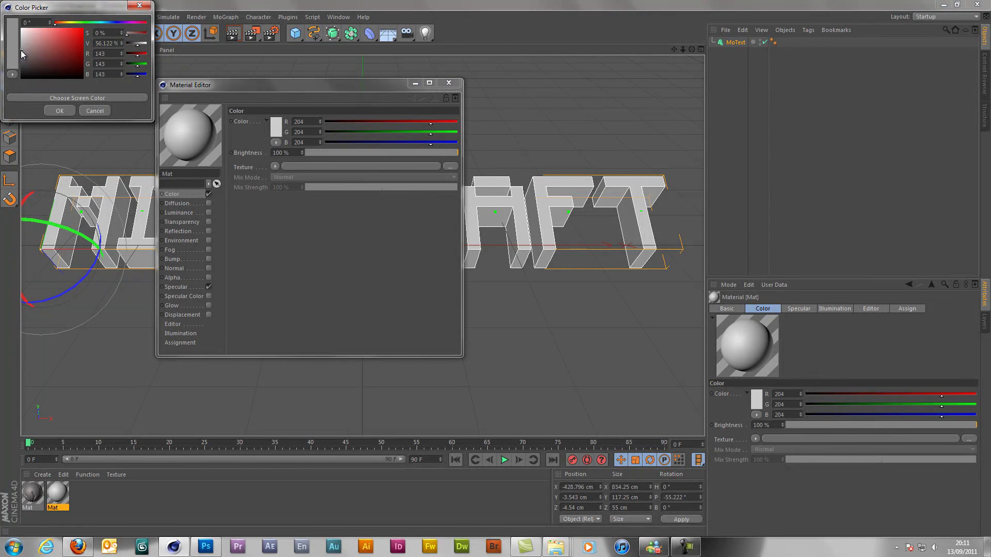
click(24, 55)
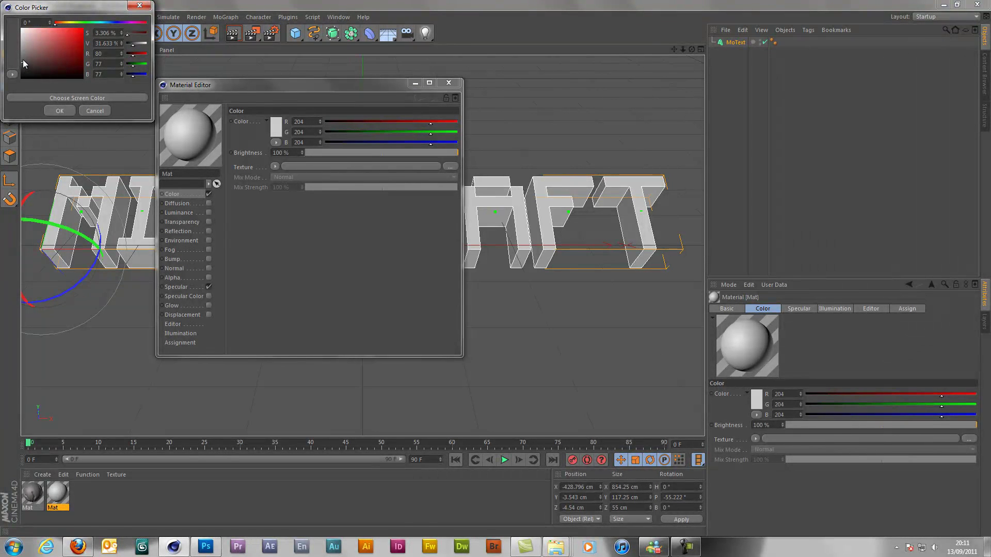
click(23, 59)
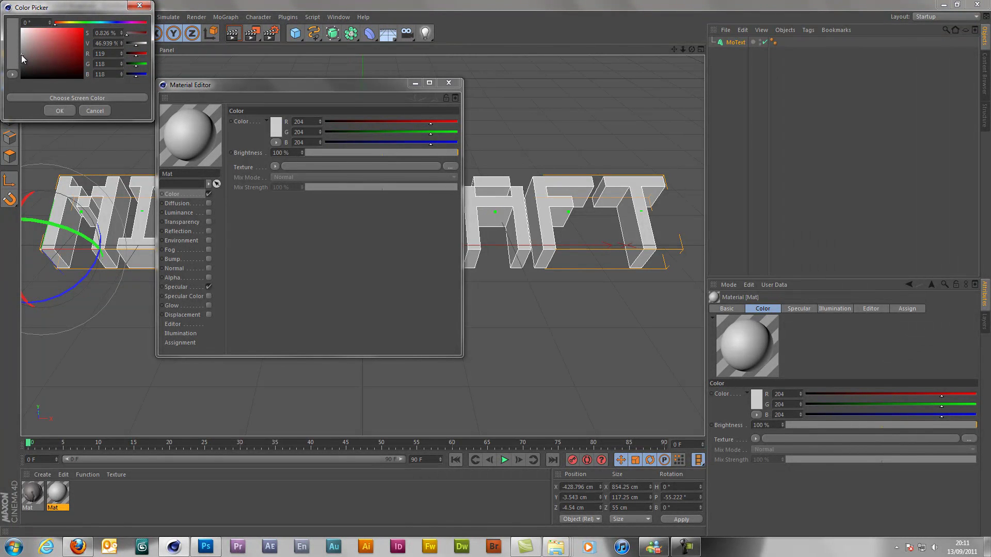
click(21, 58)
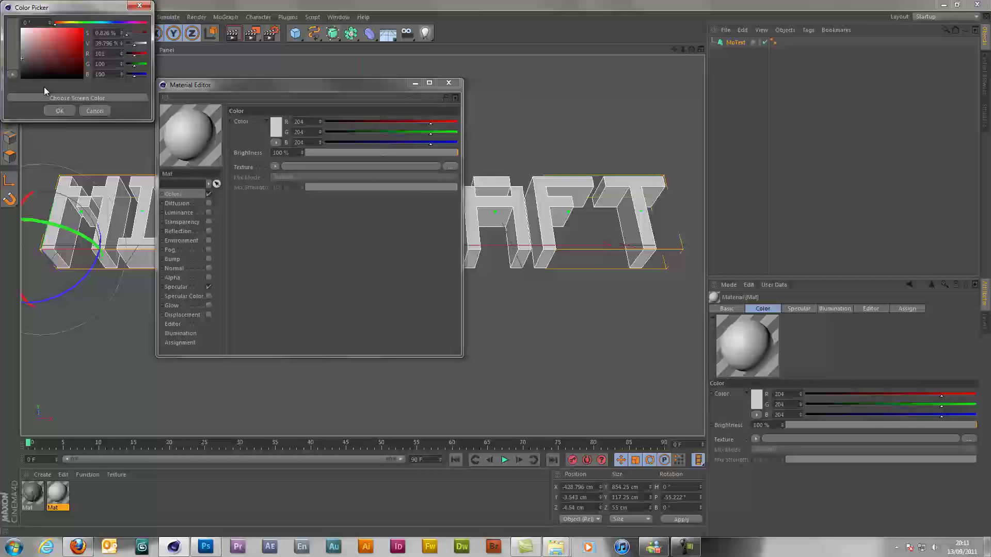
click(60, 112)
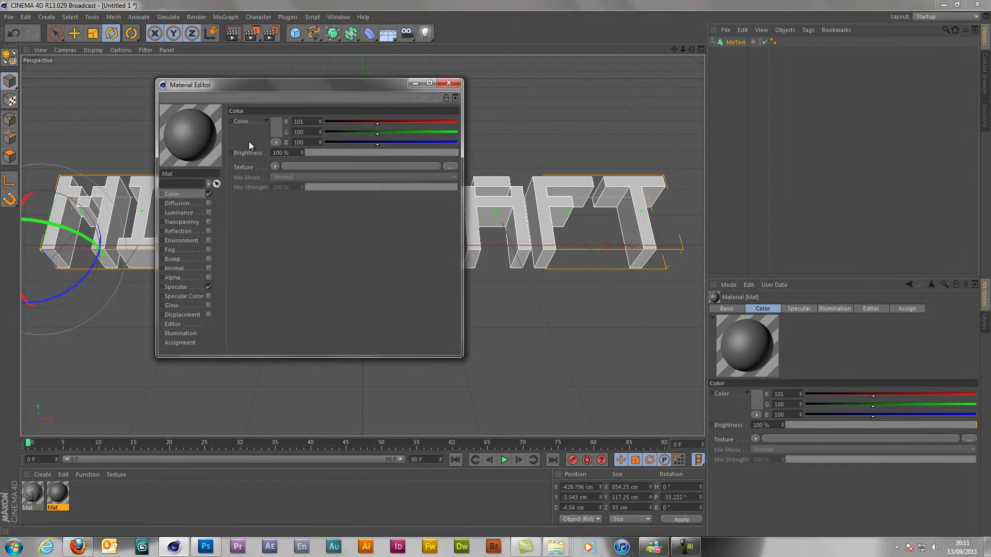
click(448, 83)
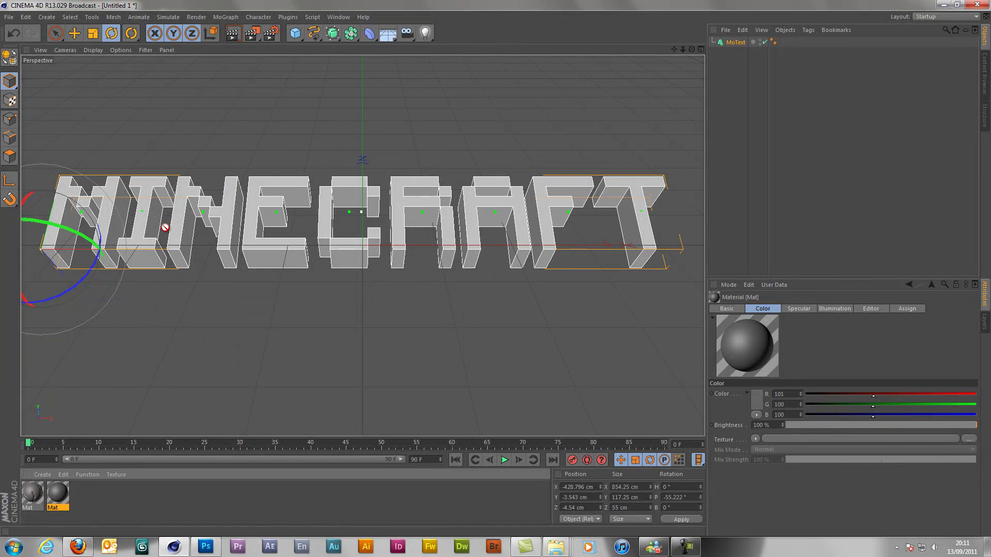
Step: Drag the Mat material onto the MINECRAFT letters to add its texture tag
drag(246, 212, 254, 200)
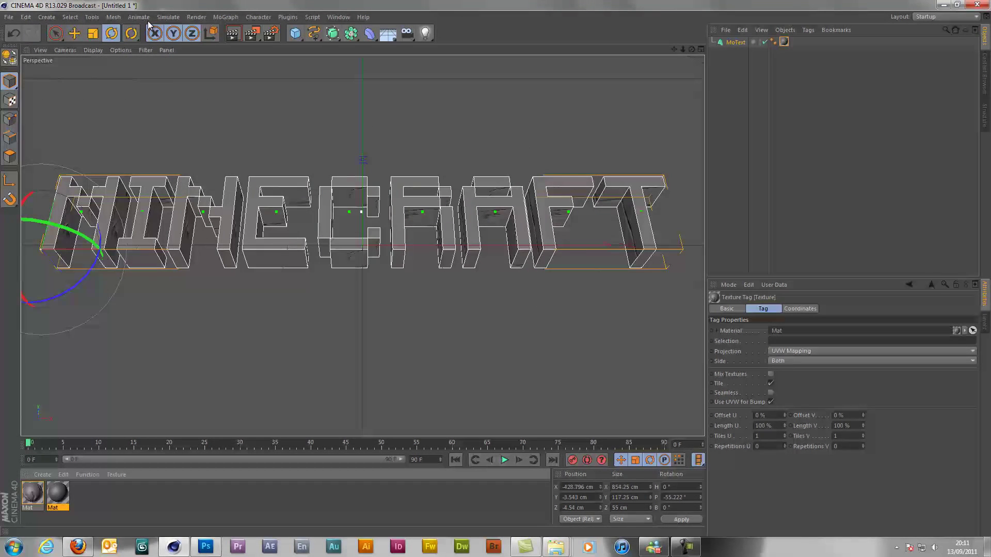
Step: Render the MINECRAFT scene to the Picture Viewer, then close it and minimize Cinema 4D
click(253, 35)
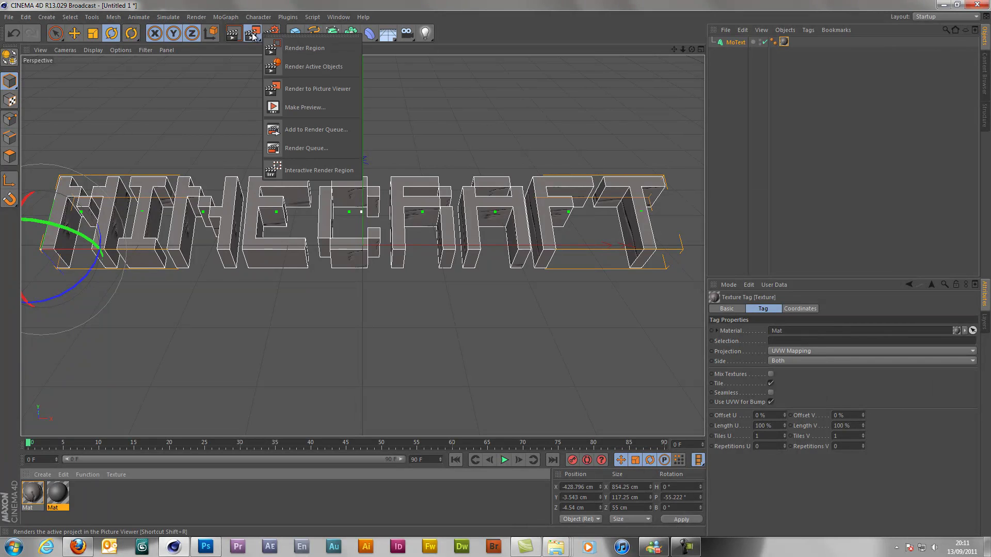
click(307, 89)
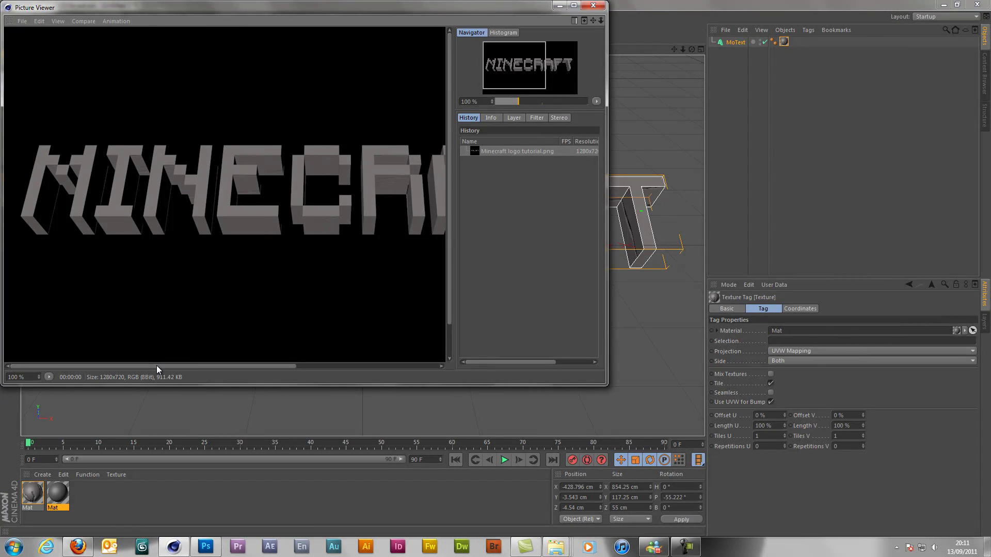
drag(157, 365, 253, 368)
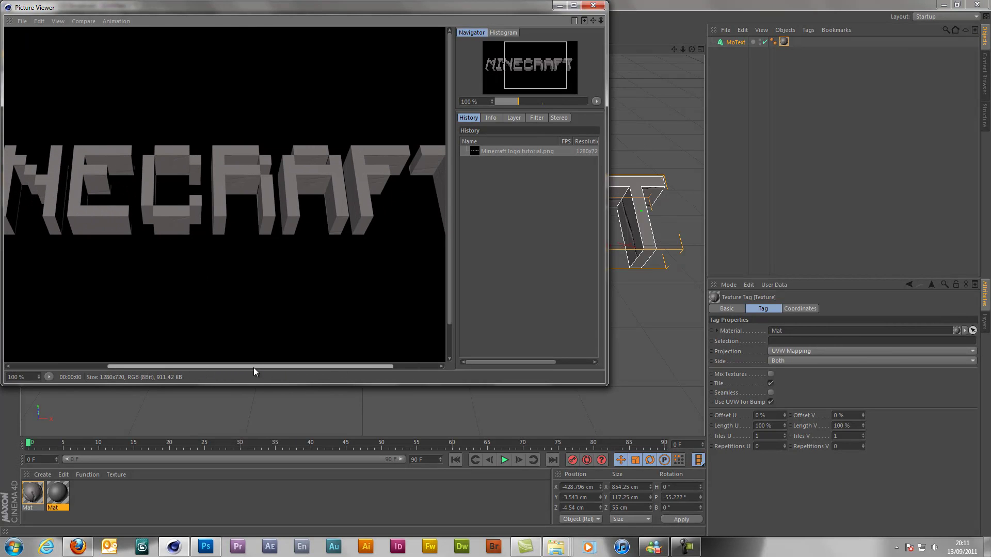
click(593, 5)
click(944, 6)
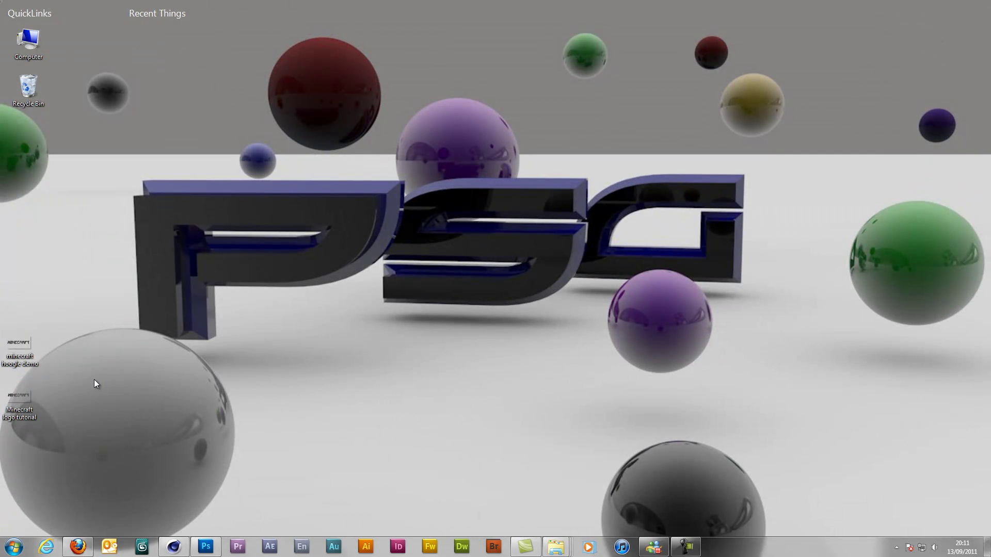
Step: Preview the Minecraft logo tutorial image in Windows Photo Viewer, then close it
double_click(13, 411)
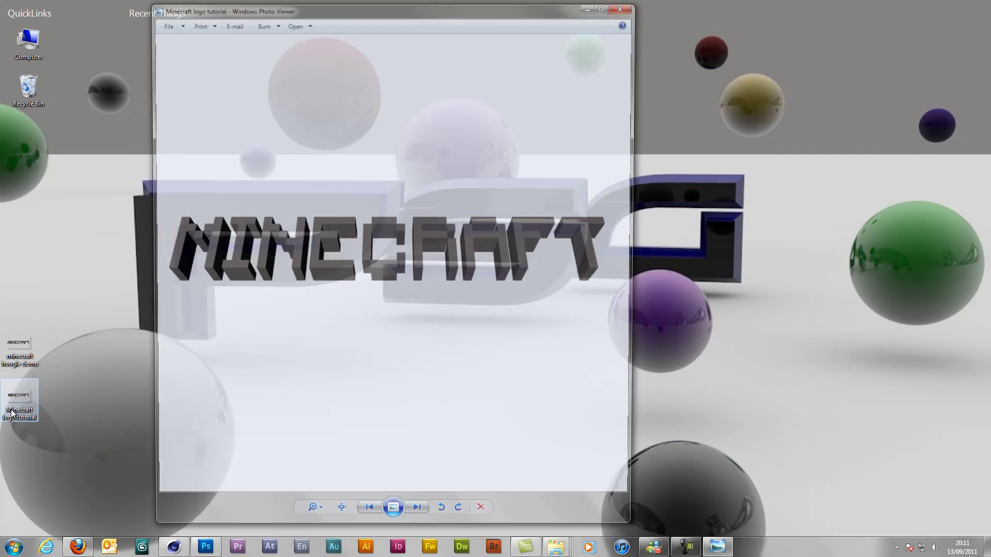
scroll(488, 238, up, 5)
scroll(490, 230, down, 5)
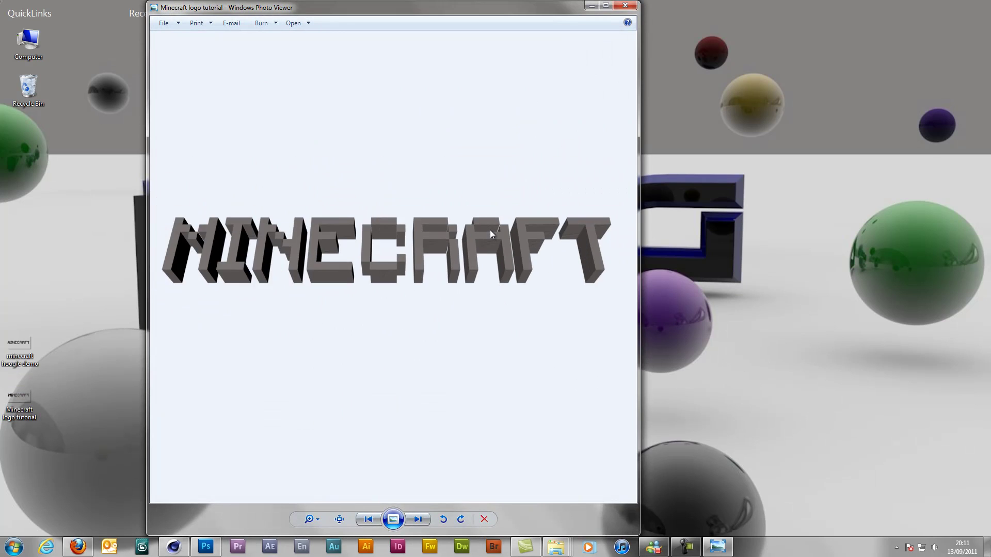
scroll(491, 232, up, 5)
scroll(489, 229, down, 5)
click(631, 9)
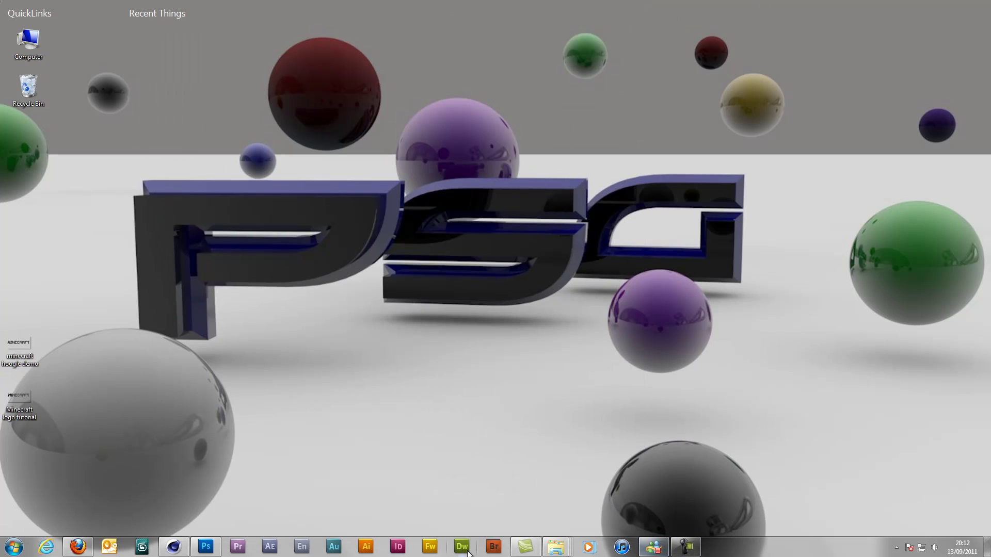
Step: Open Minecraft logo tutorial.png in Photoshop by dragging it from the desktop, and maximize the window
click(196, 548)
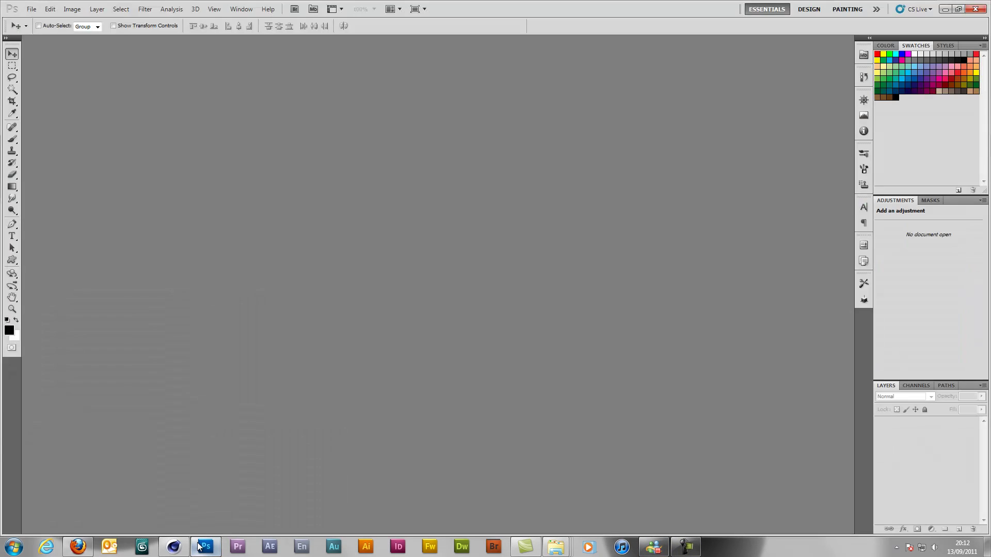
click(956, 10)
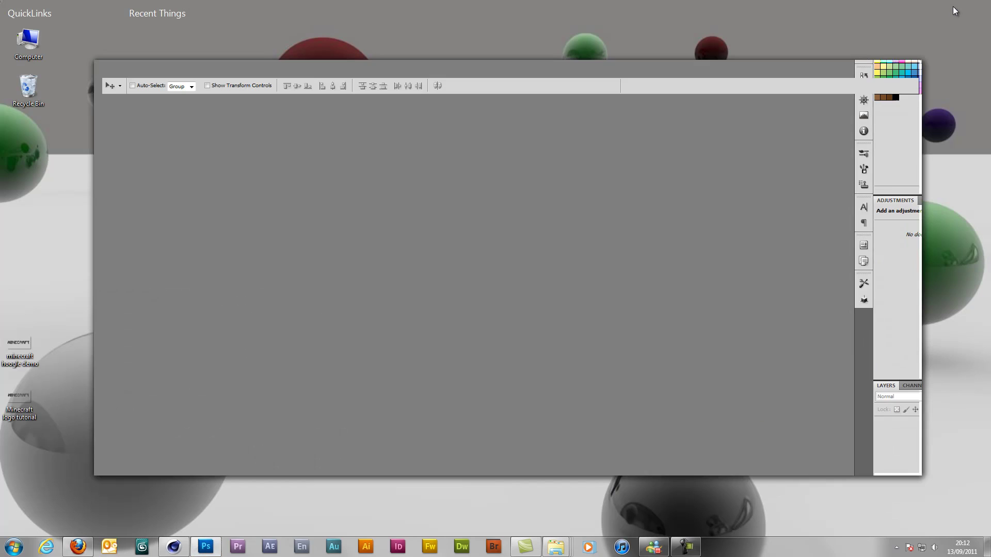
drag(19, 398, 352, 290)
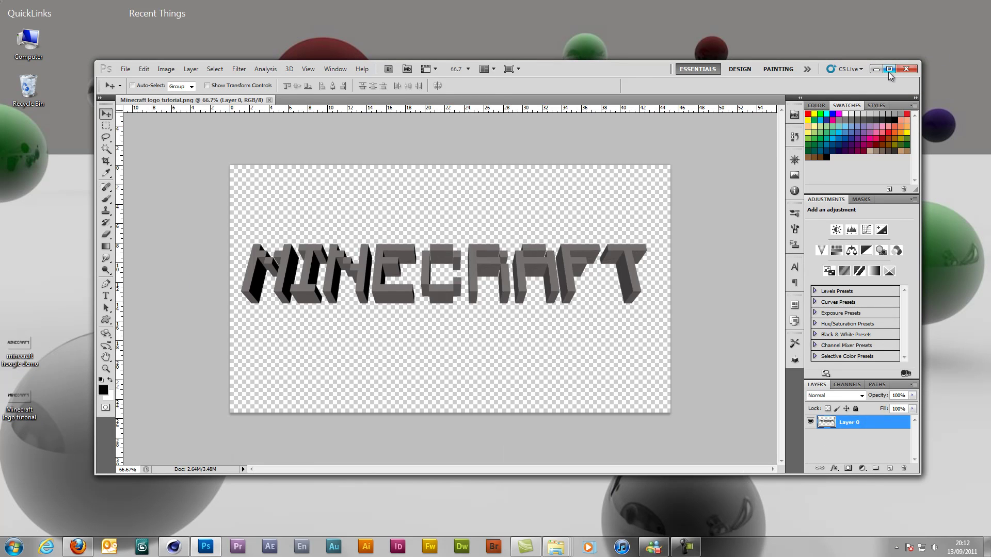
click(888, 71)
alt+scroll(762, 182, up, 5)
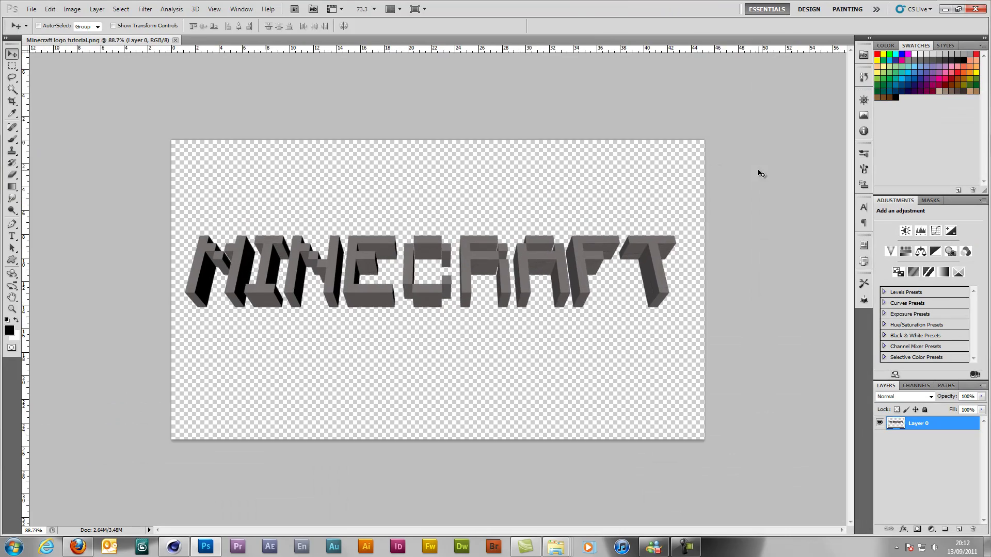
alt+scroll(760, 170, down, 1)
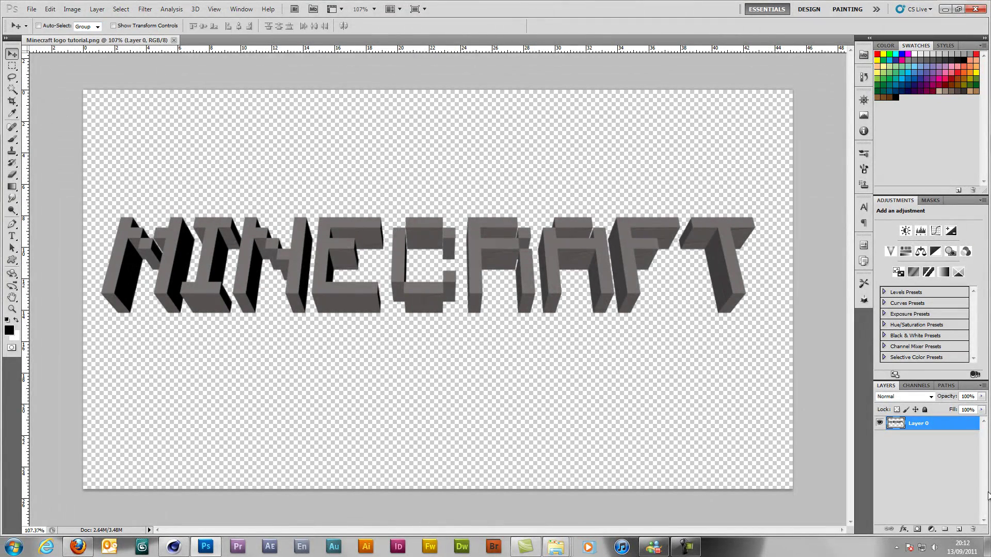
Step: Add a new Layer 1 and choose a crack brush from the Brush Preset picker
click(956, 530)
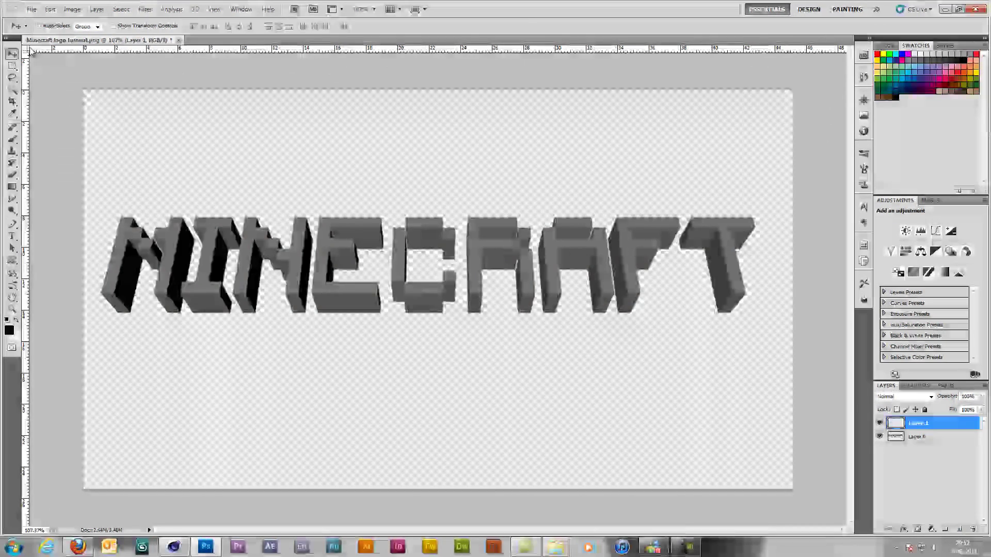
click(12, 140)
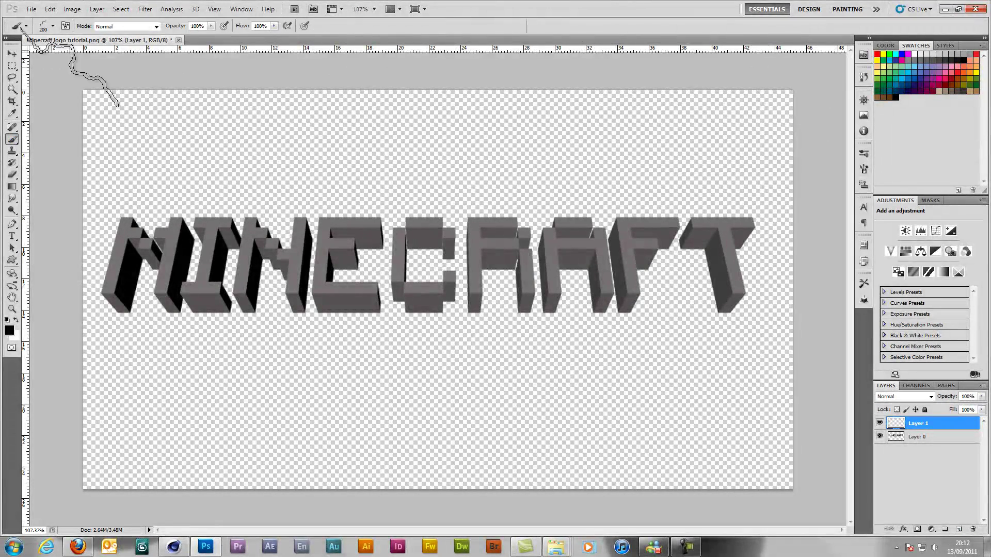
click(52, 27)
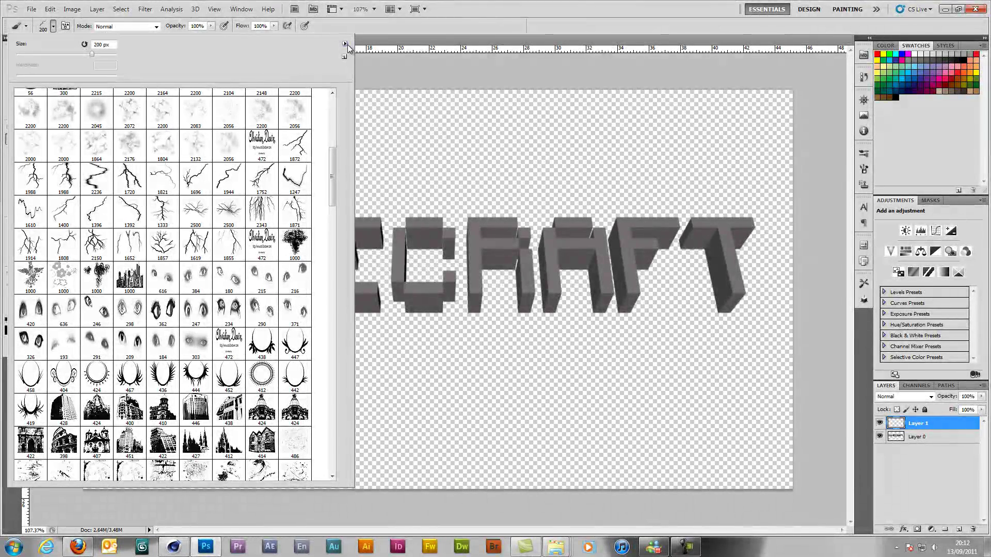
click(348, 44)
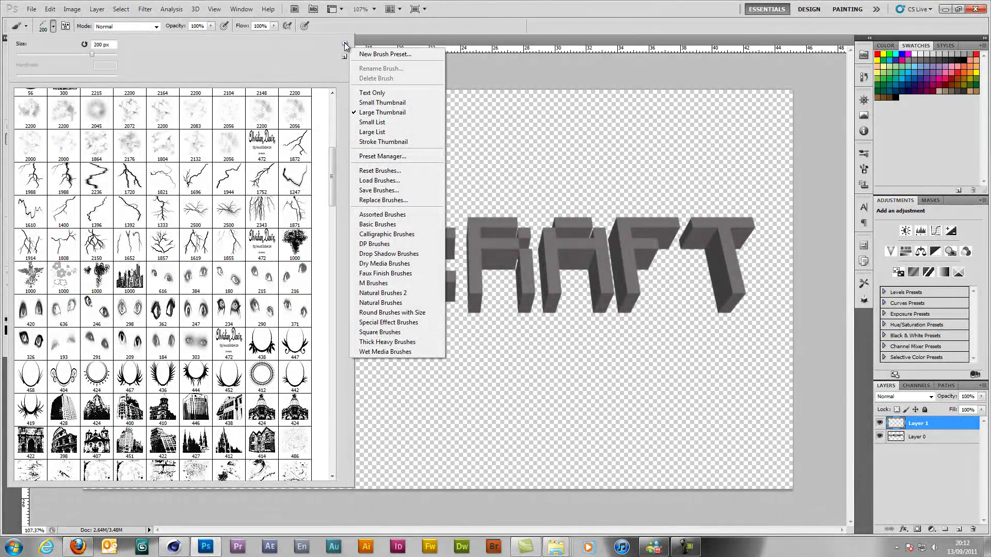
click(346, 45)
Step: Adjust the brush opacity and stamp black cracks across the M, I, N, E, C and R letters
click(516, 59)
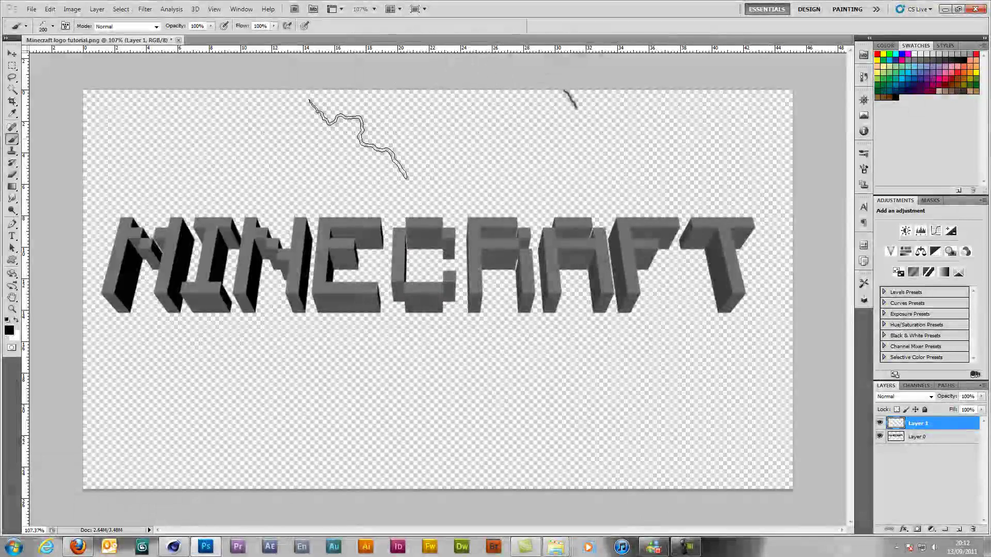
click(356, 139)
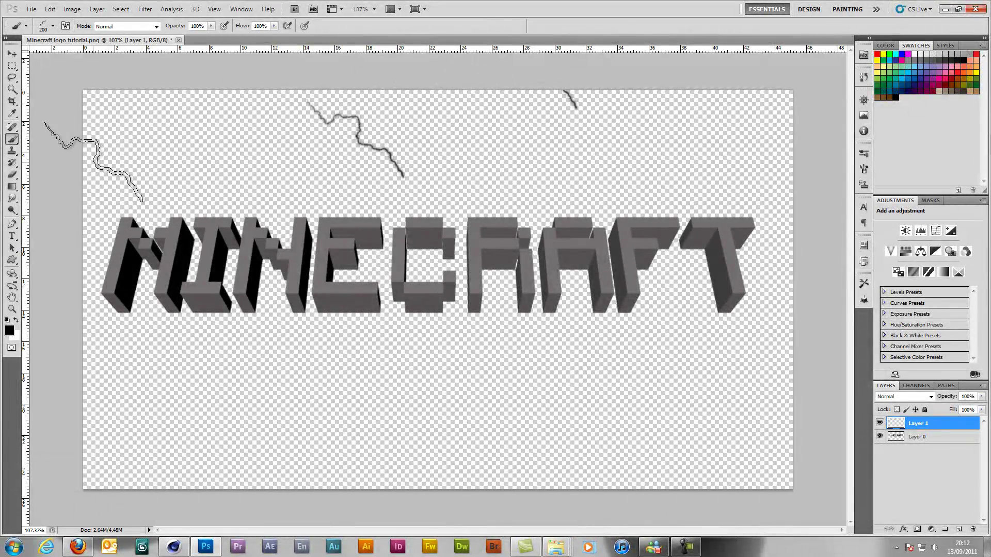
click(213, 27)
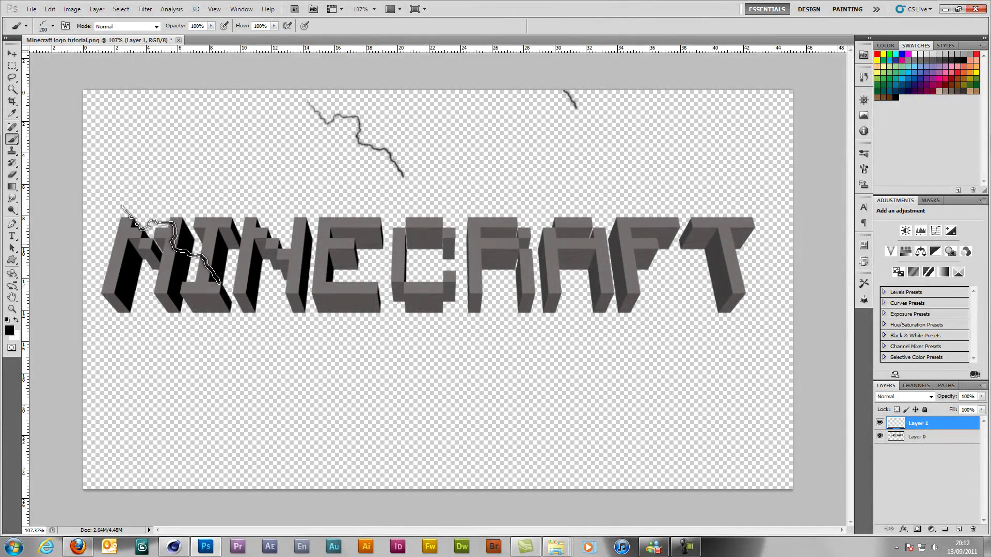
click(170, 245)
click(253, 260)
click(247, 315)
click(199, 310)
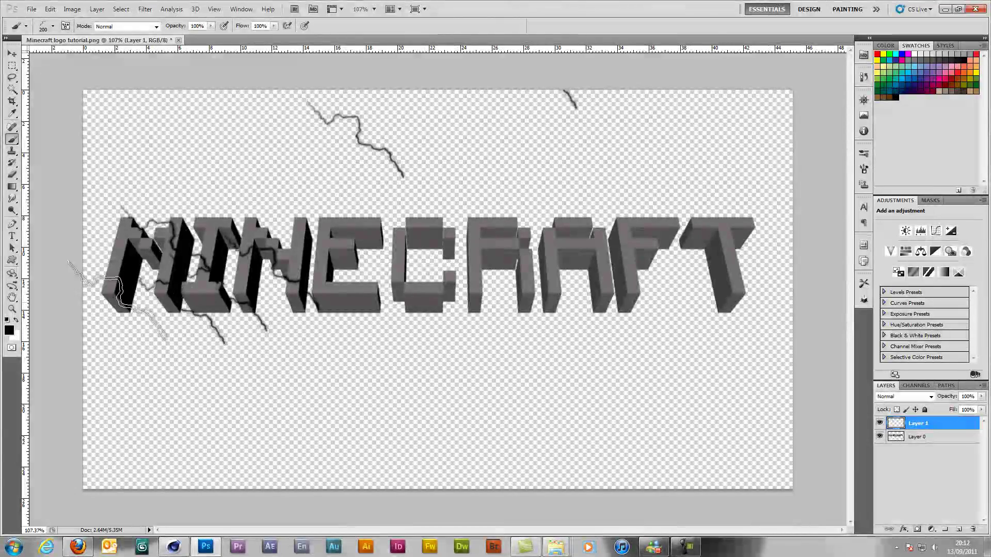
click(105, 235)
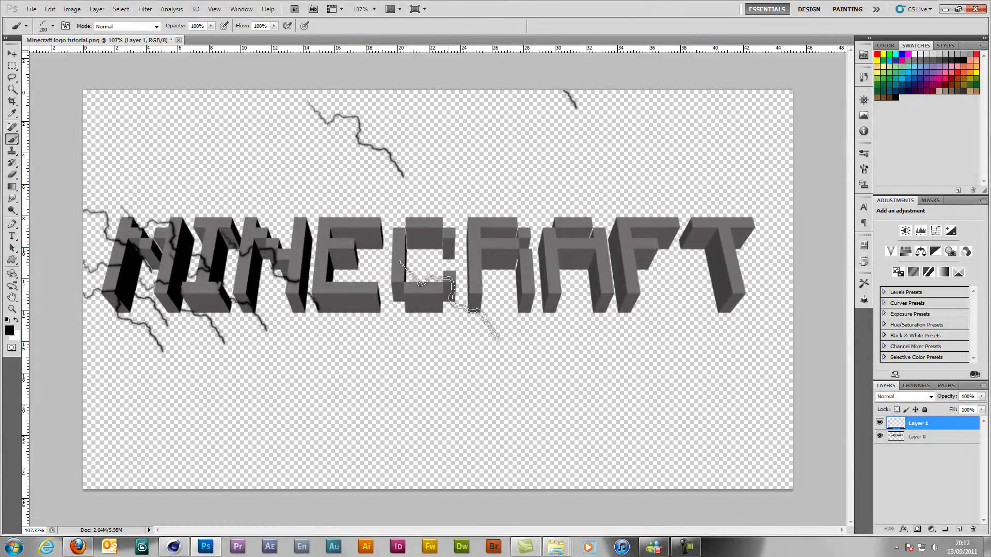
click(424, 289)
click(367, 240)
click(483, 279)
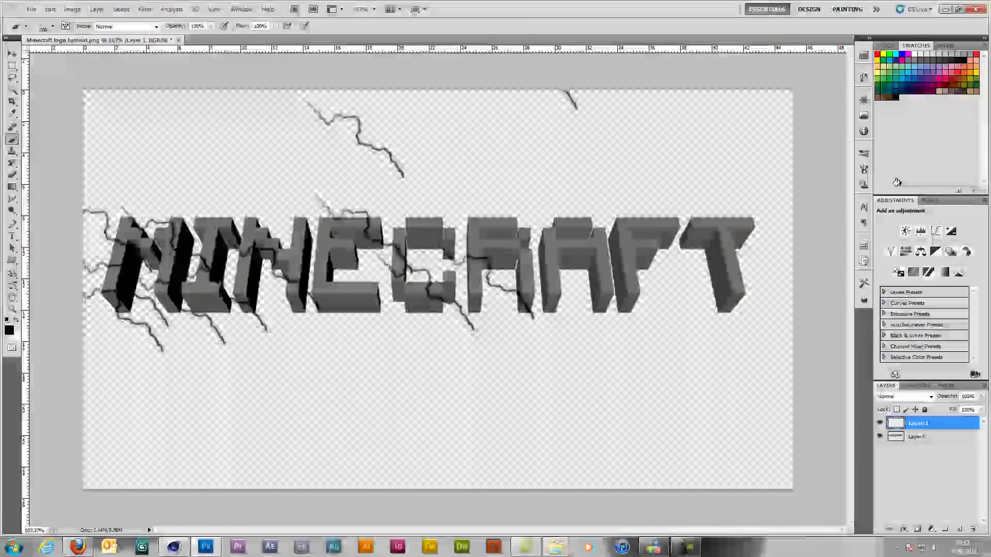
Step: Rotate the brush tip to 73° and stamp more cracks over RAF, NE, MINE, CRA and MI
click(864, 169)
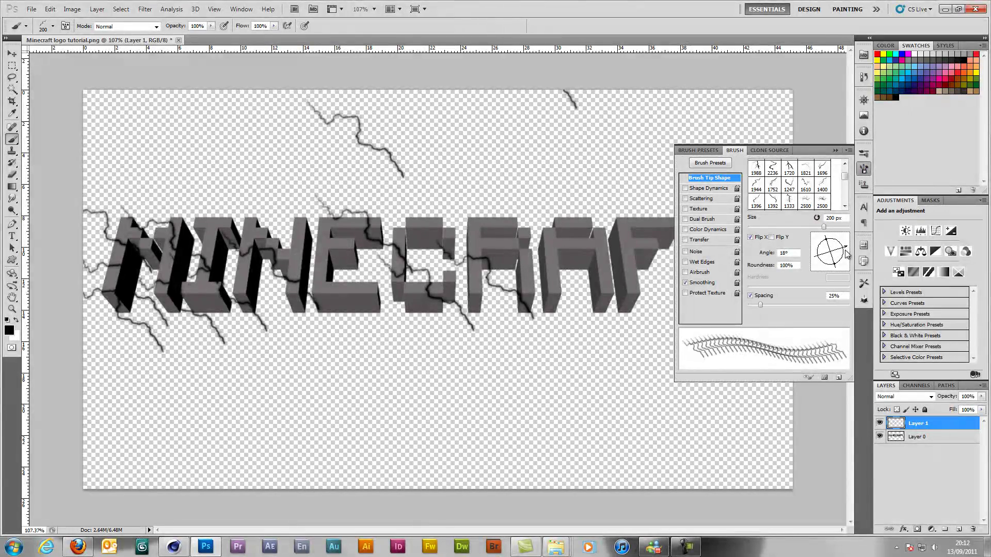
drag(849, 252, 835, 236)
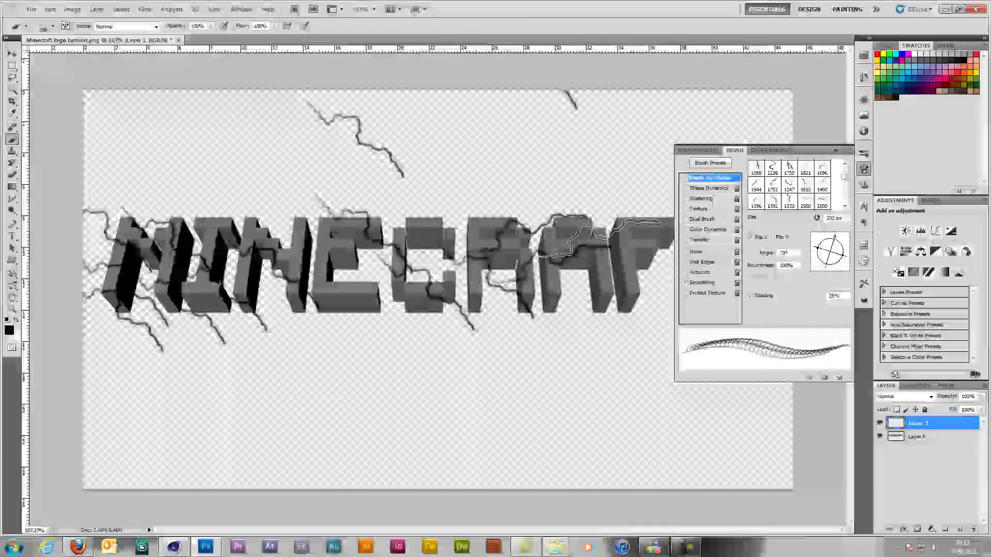
click(601, 238)
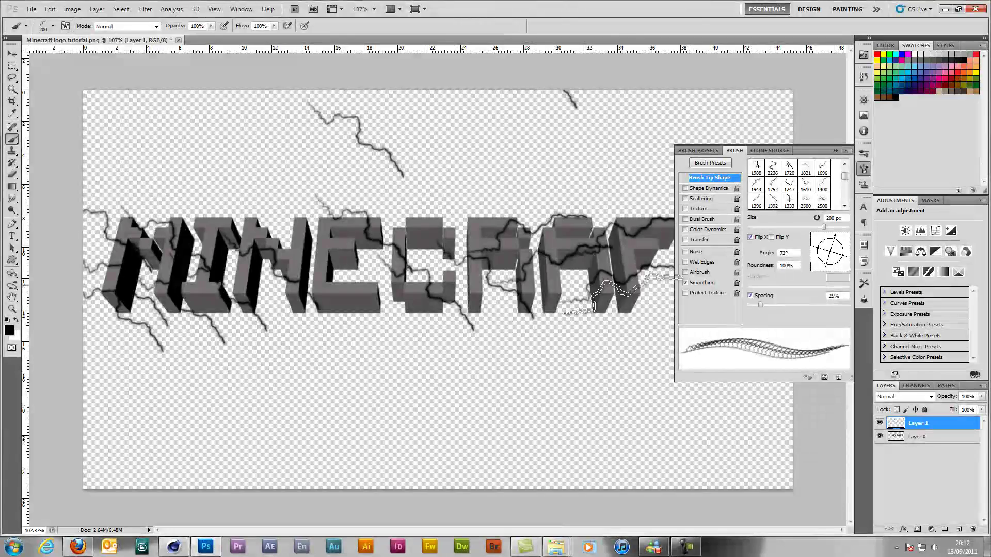
click(580, 303)
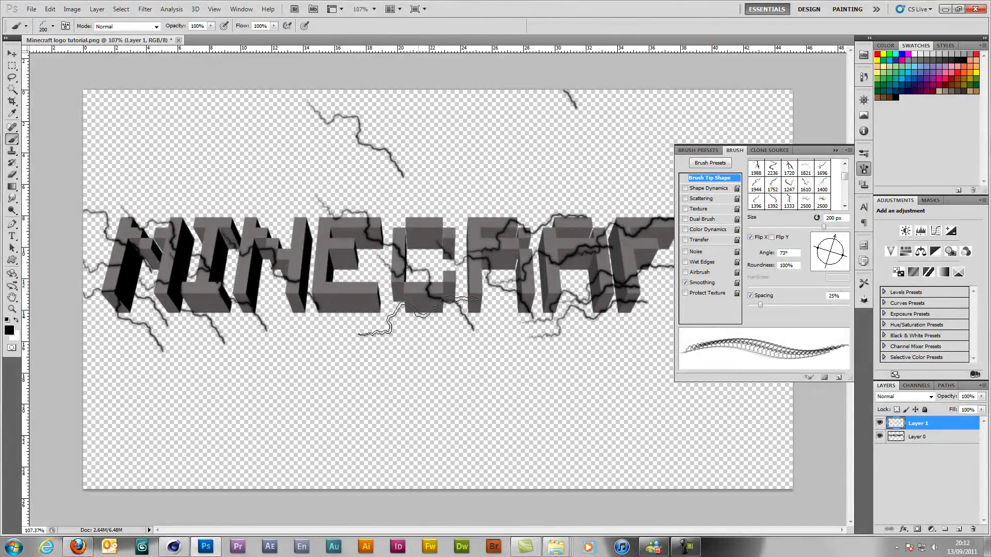
click(331, 311)
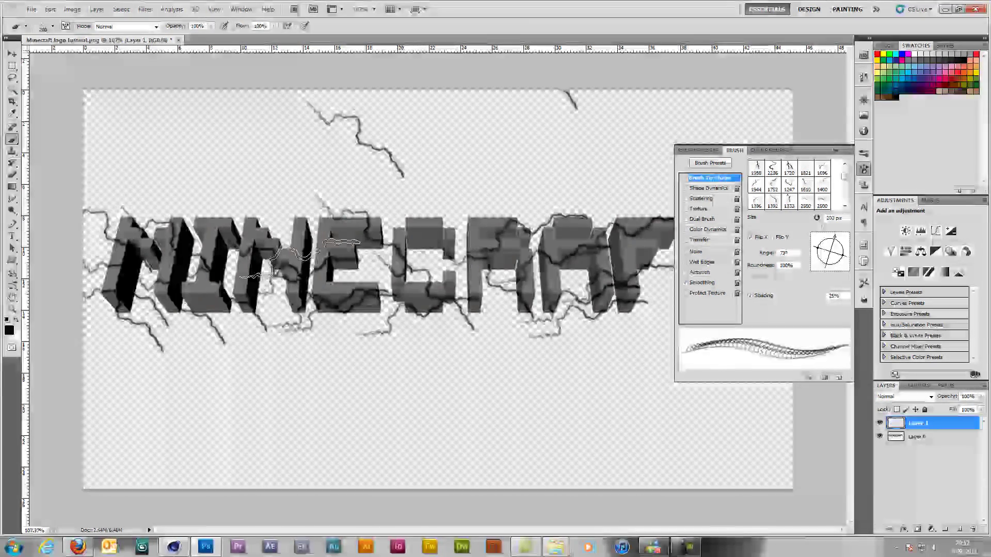
click(286, 217)
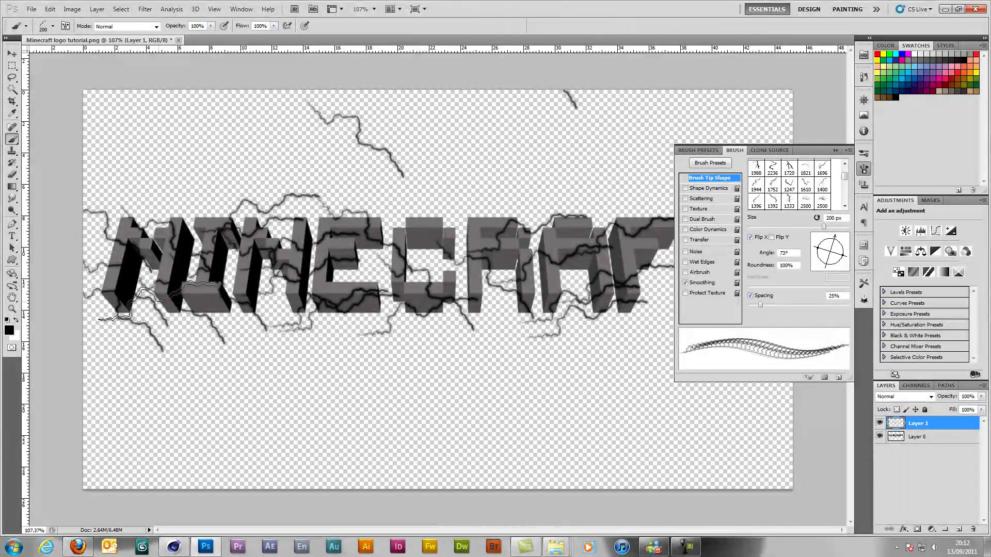
click(467, 204)
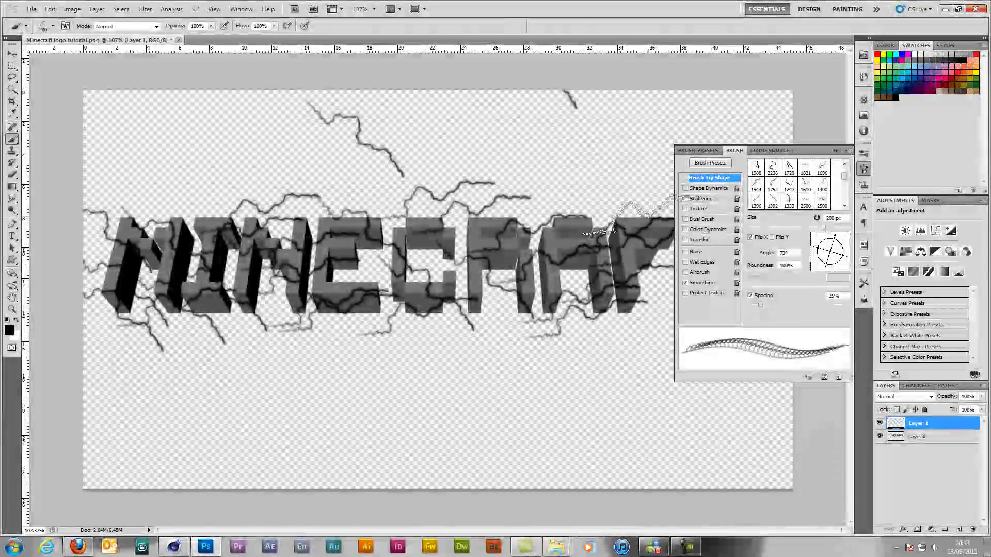
click(436, 195)
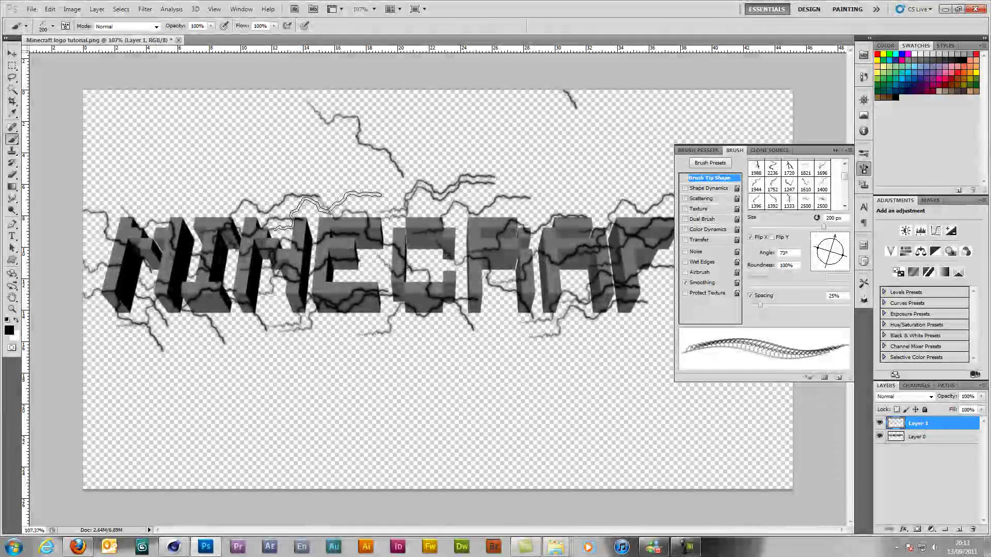
click(245, 137)
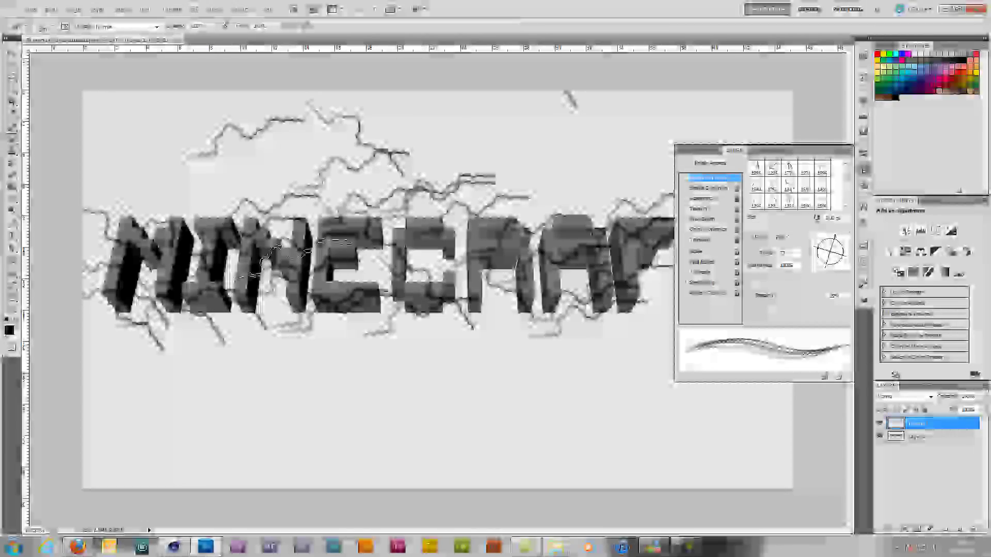
click(433, 373)
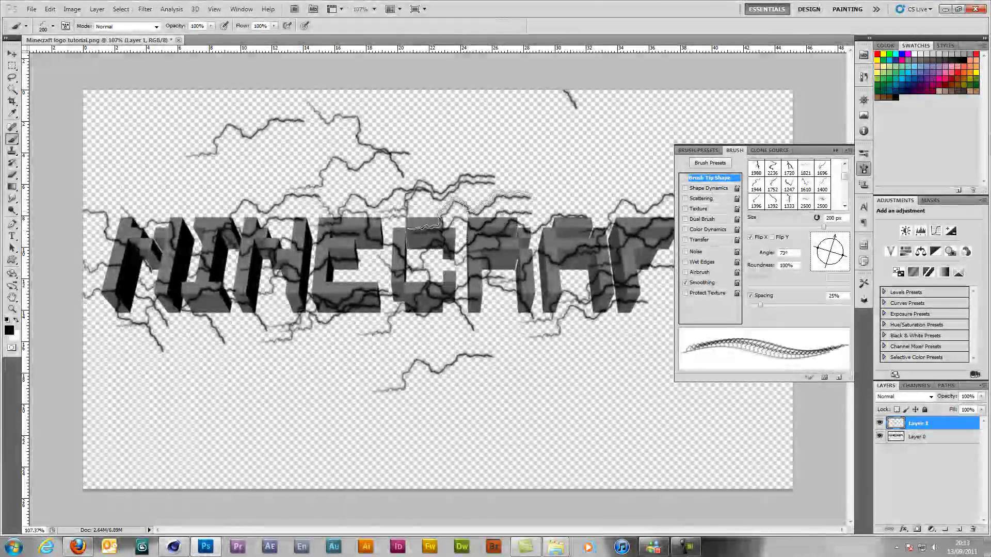
Step: Choose the 1333 px crack brush and resize it to 200 px
click(51, 26)
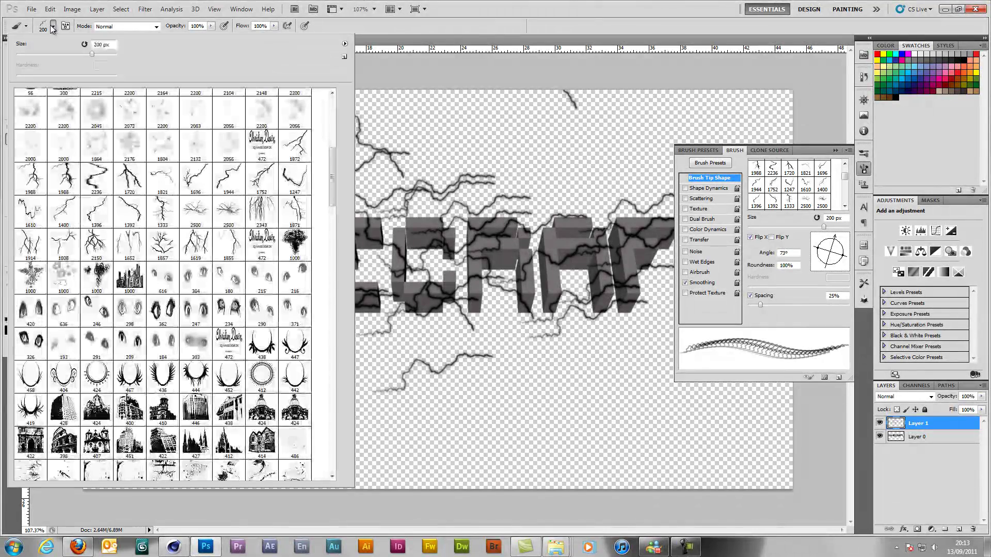
click(163, 211)
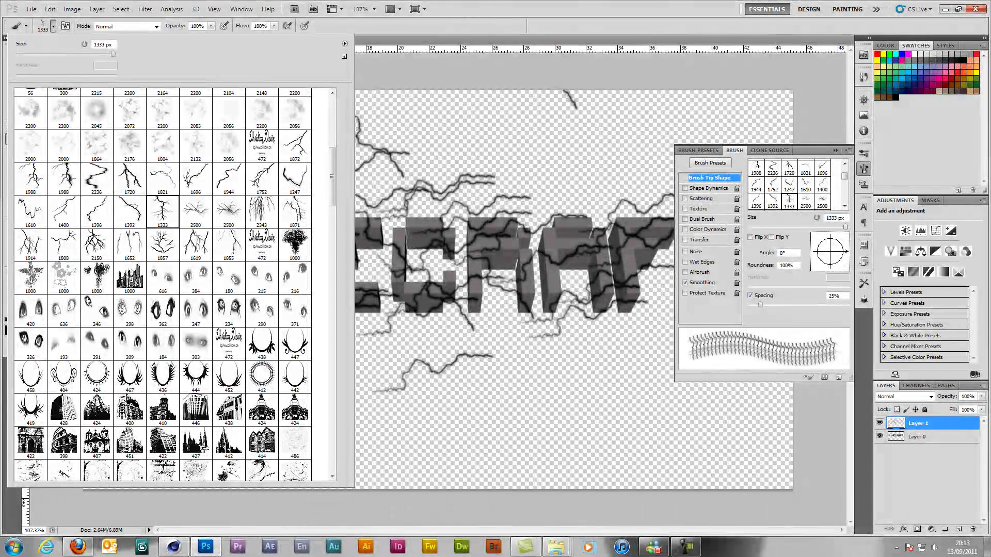
click(633, 5)
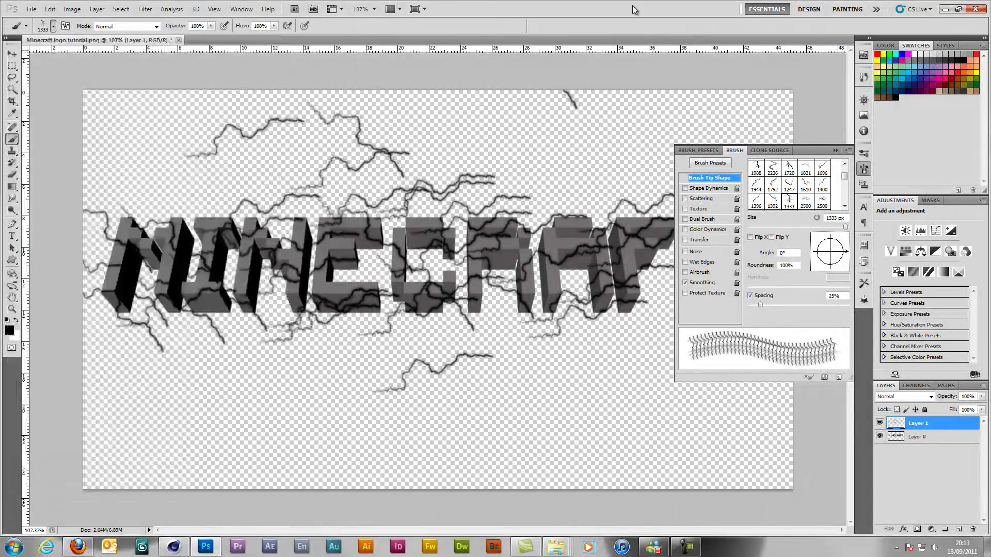
key(bracketleft)
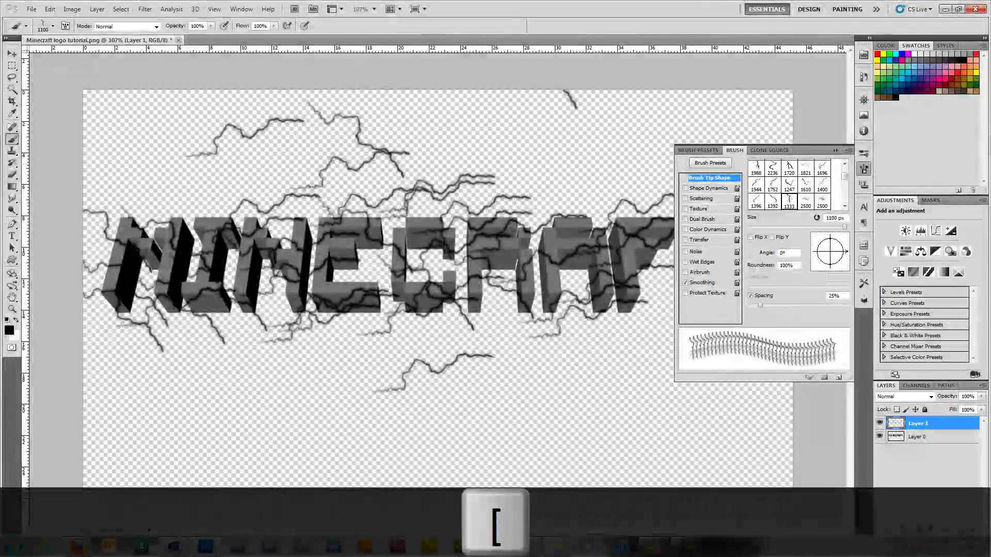
key(bracketleft)
key(bracketleft)
key(bracketleft)
key(bracketleft)
key(bracketleft)
key(bracketleft)
key(bracketleft)
key(bracketleft)
key(bracketleft)
key(bracketleft)
key(bracketleft)
key(bracketleft)
key(bracketleft)
key(bracketleft)
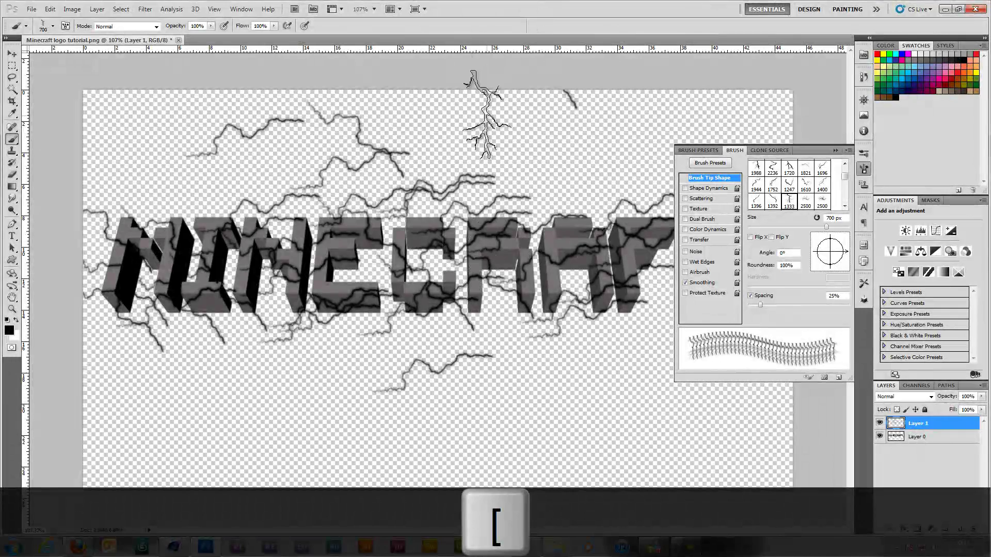
key(bracketright)
key(bracketright)
key(bracketright)
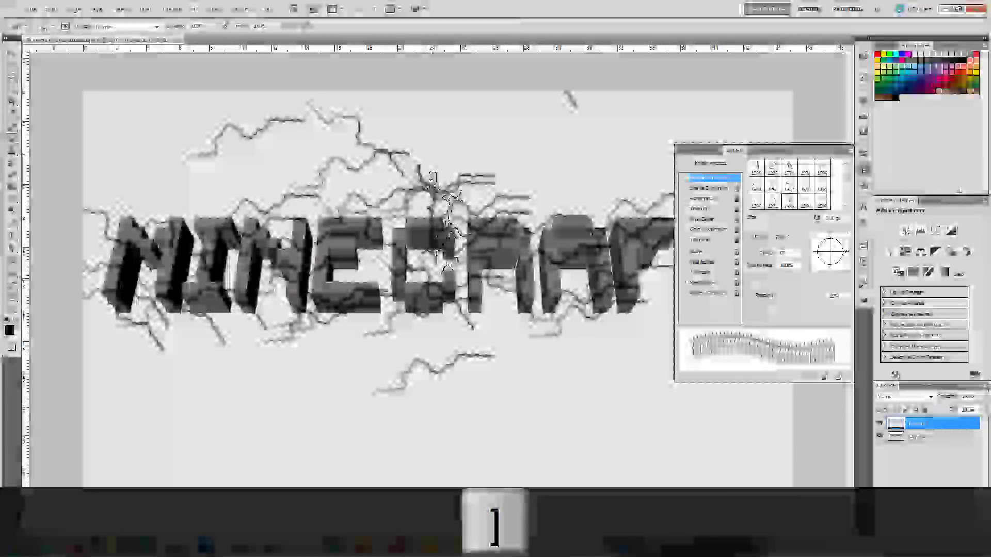
Step: Stamp further cracks near the R, over the M, below N and E, and along the T
click(284, 209)
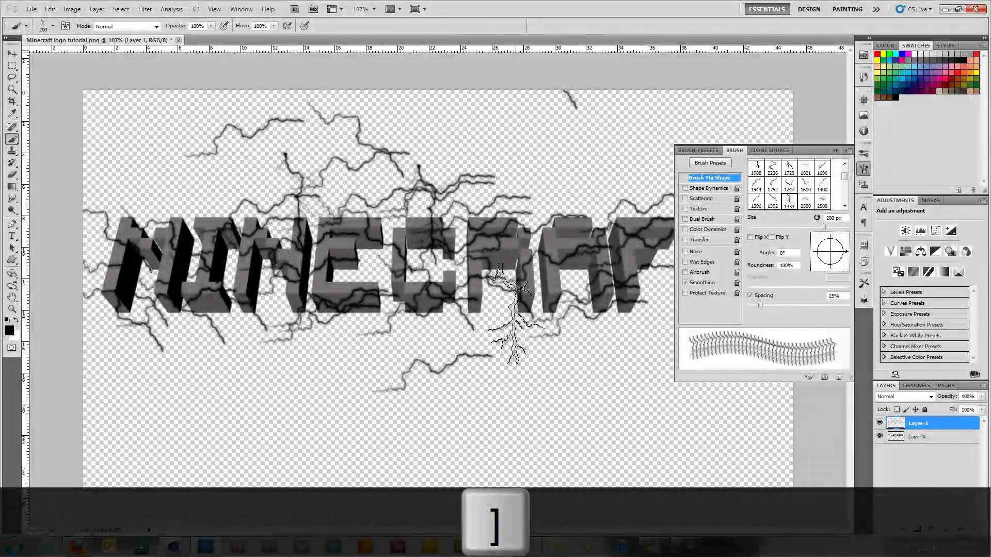
click(573, 214)
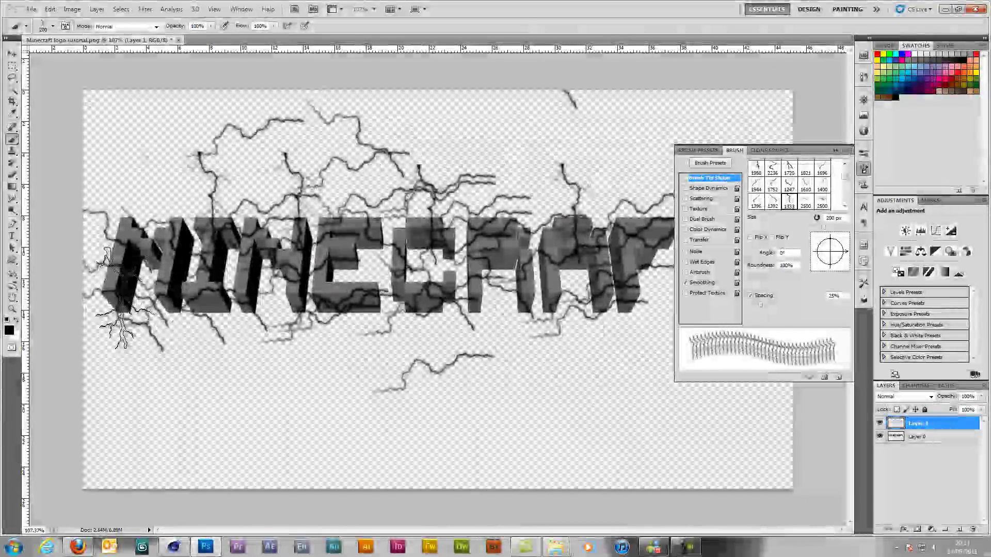
click(125, 280)
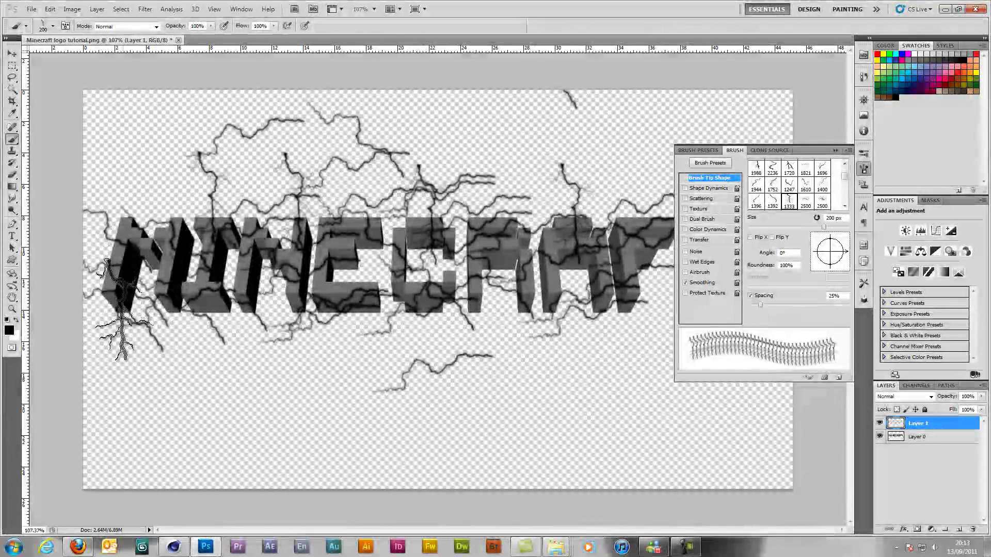
click(309, 316)
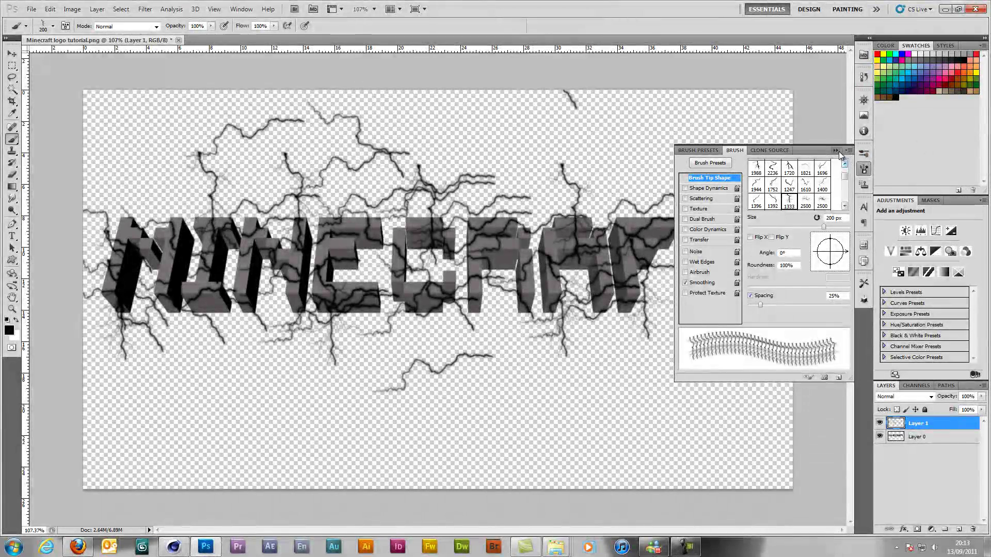
click(836, 150)
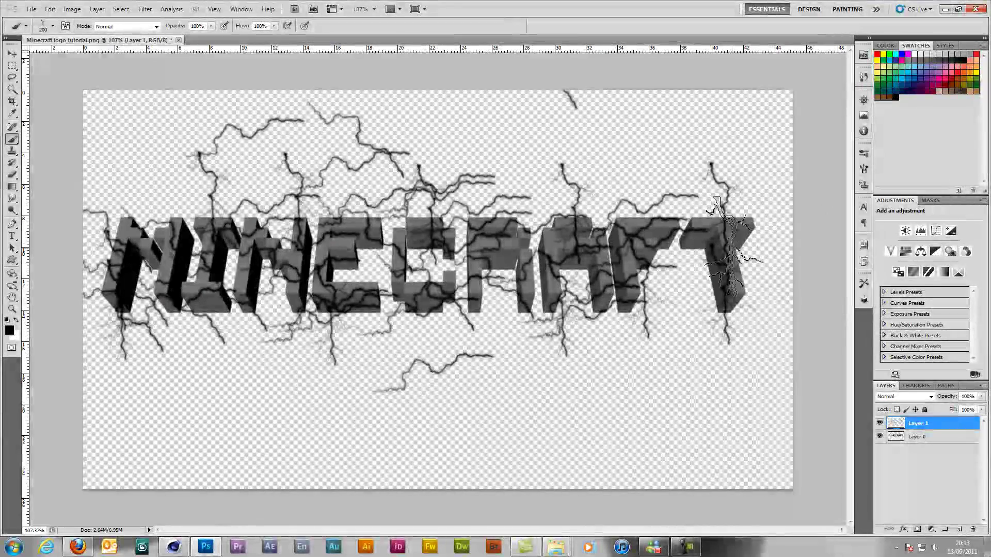
click(751, 266)
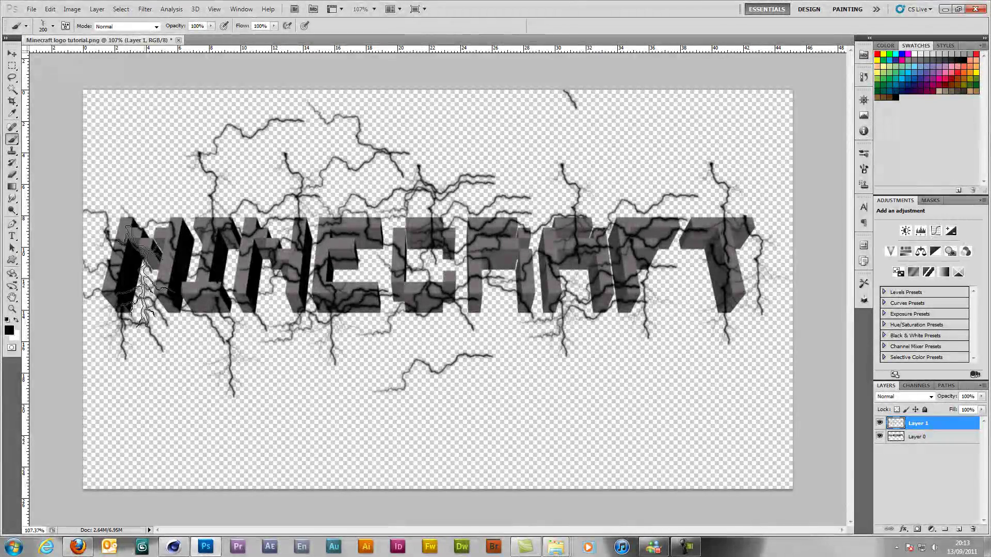
click(145, 274)
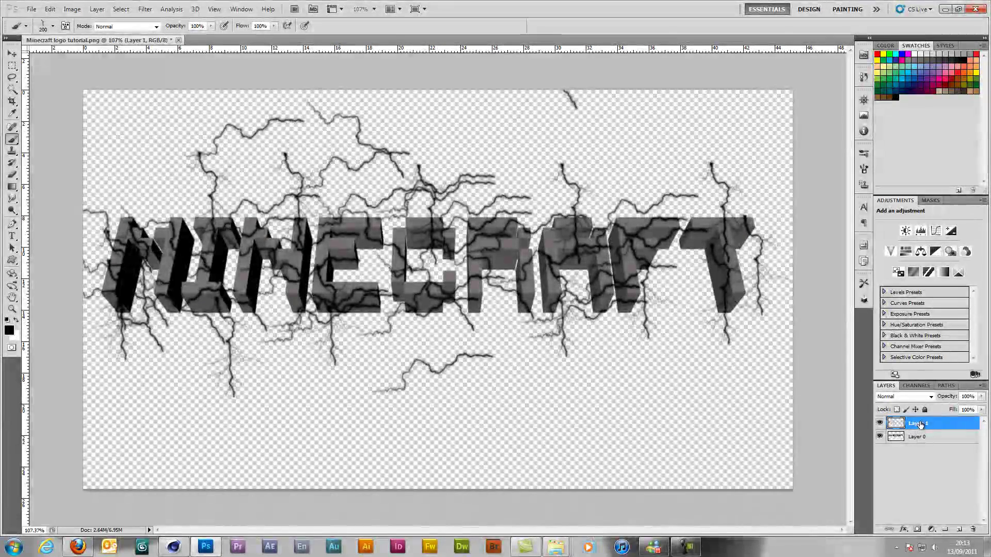
Step: Clip Layer 1 to the MINECRAFT render with Create Clipping Mask
right_click(923, 424)
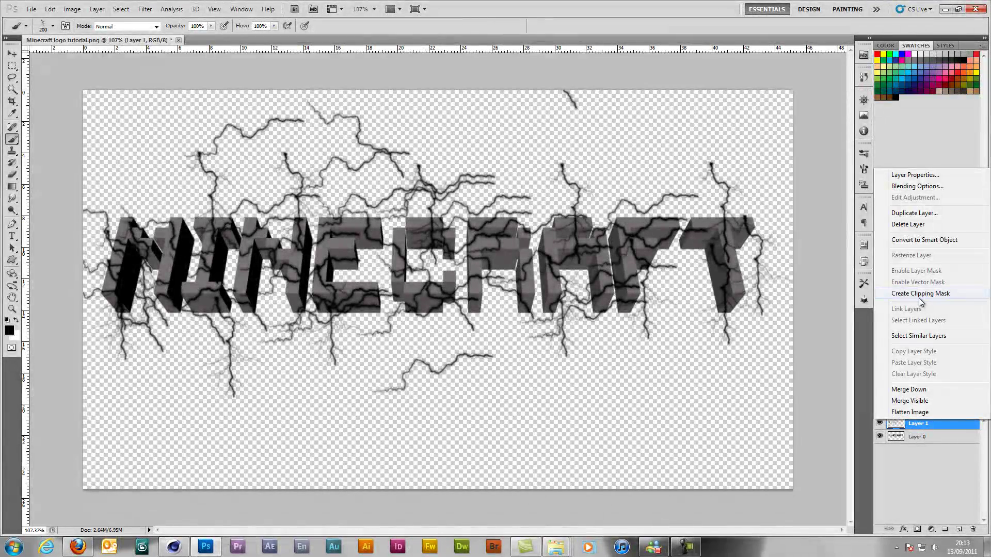
click(920, 294)
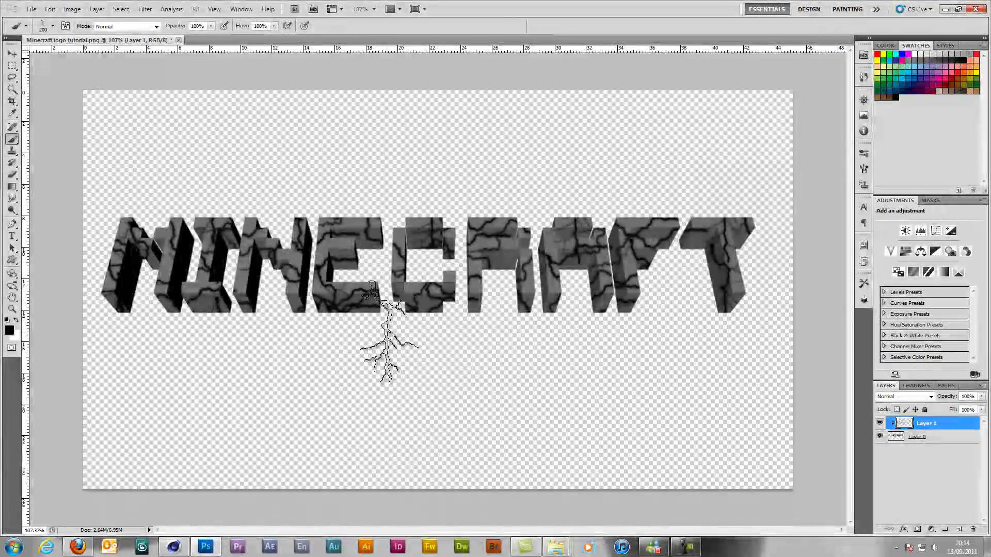
right_click(934, 426)
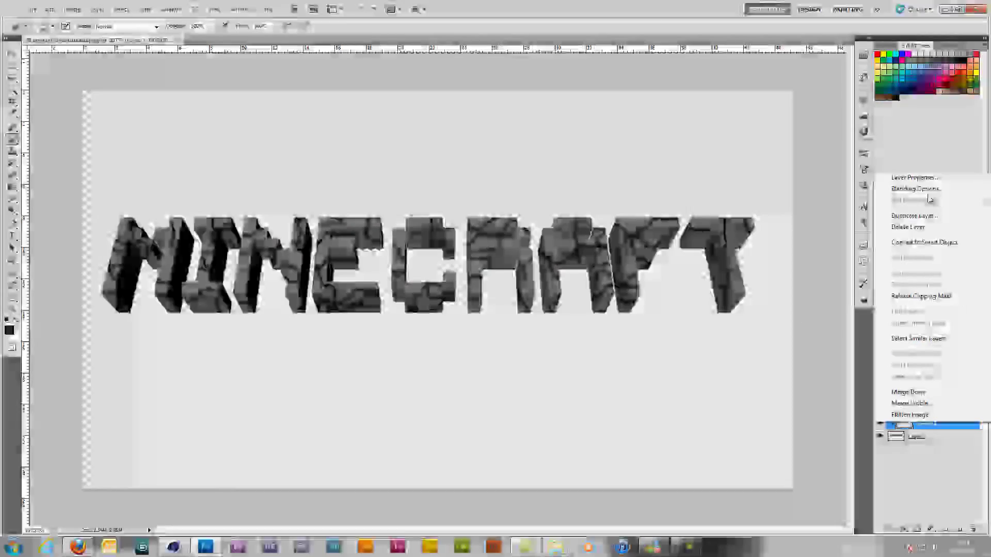
Step: Enable Bevel and Emboss in Blending Options with Direction Down and Depth 959
click(928, 190)
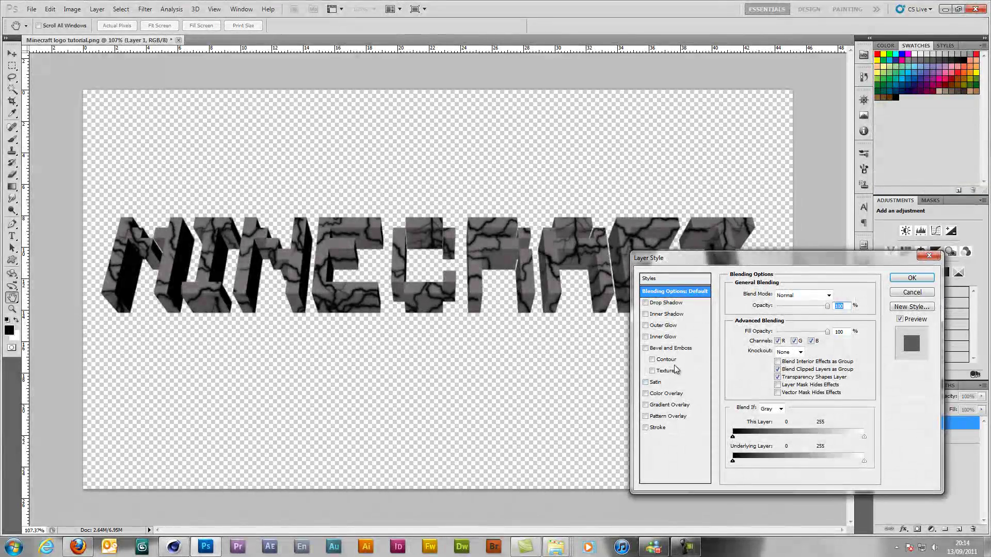
click(660, 349)
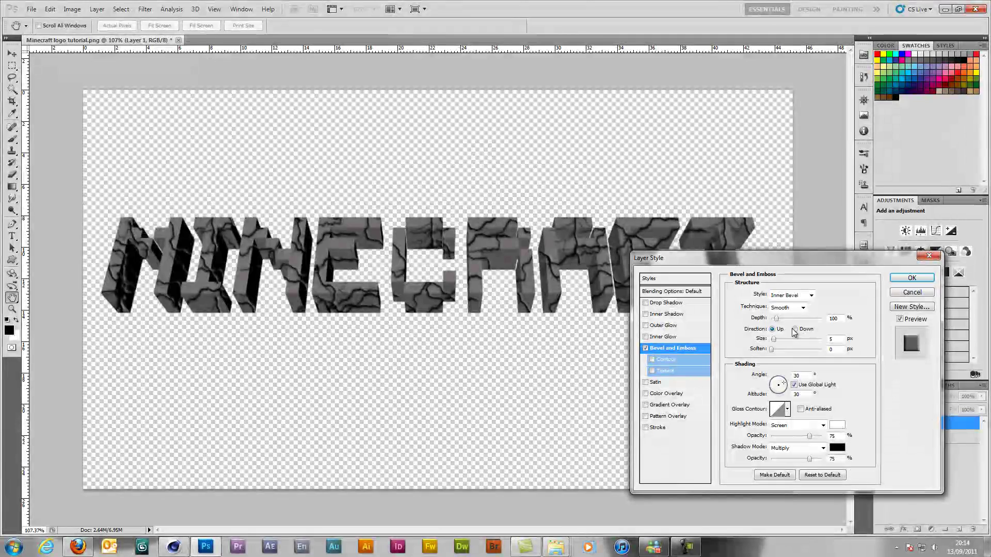
click(795, 329)
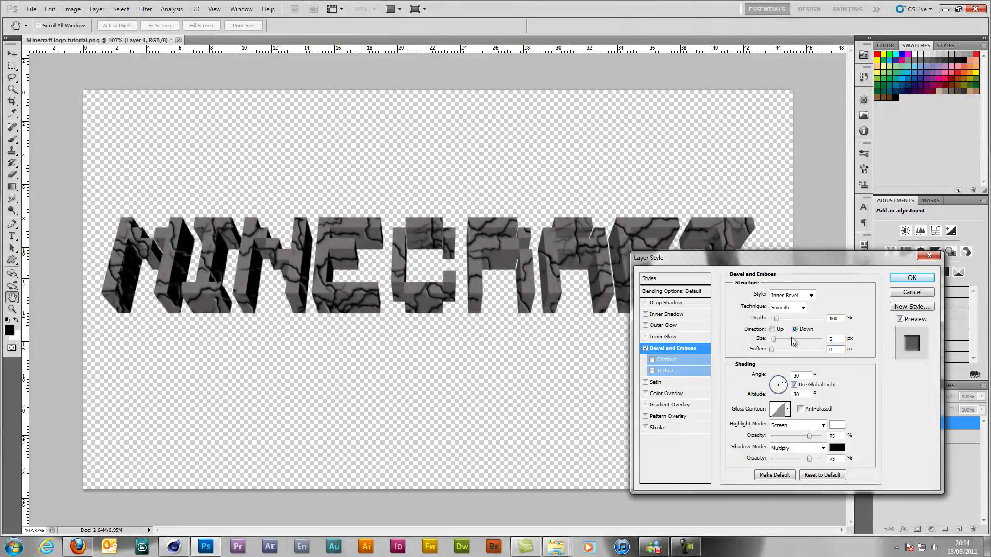
drag(778, 320, 820, 319)
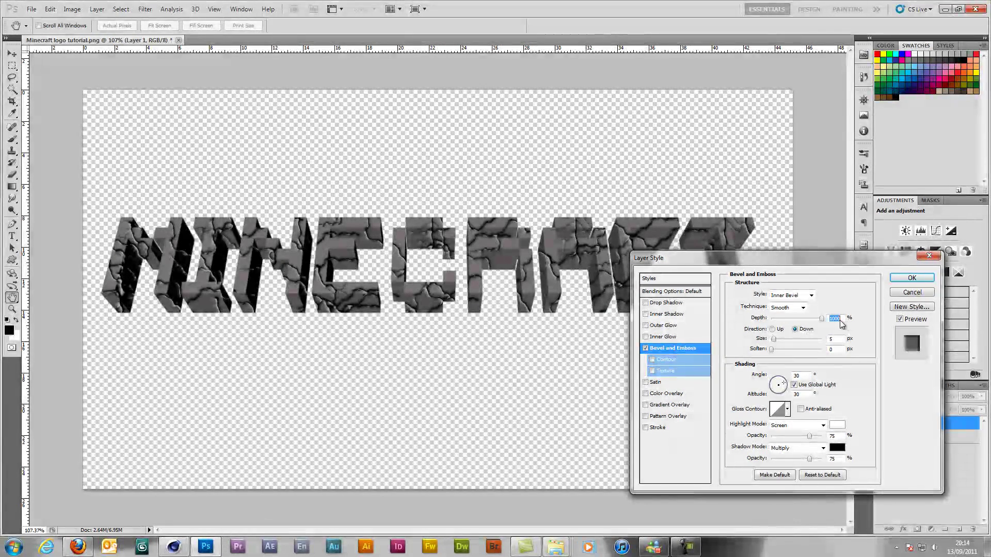
Step: After trying Pillow and Stroke Emboss, settle on Inner Bevel with Chisel Hard technique
click(804, 296)
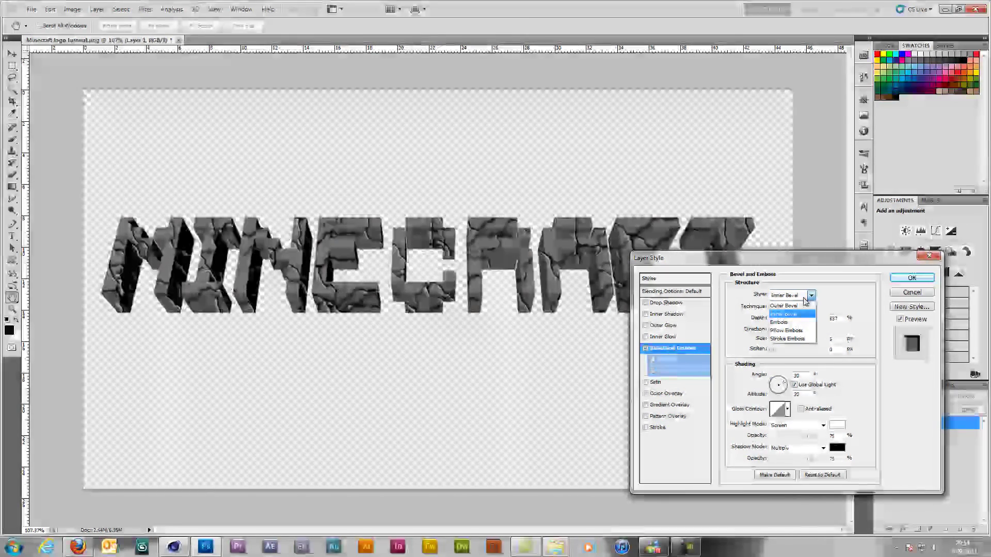
click(796, 332)
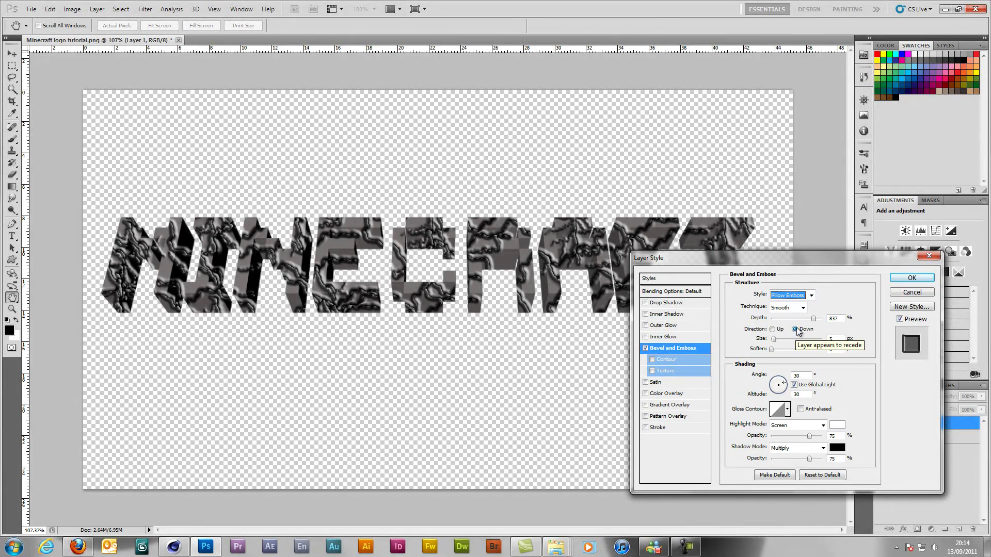
mouse_move(814, 319)
mouse_down()
mouse_move(780, 324)
mouse_move(818, 326)
mouse_up()
click(801, 298)
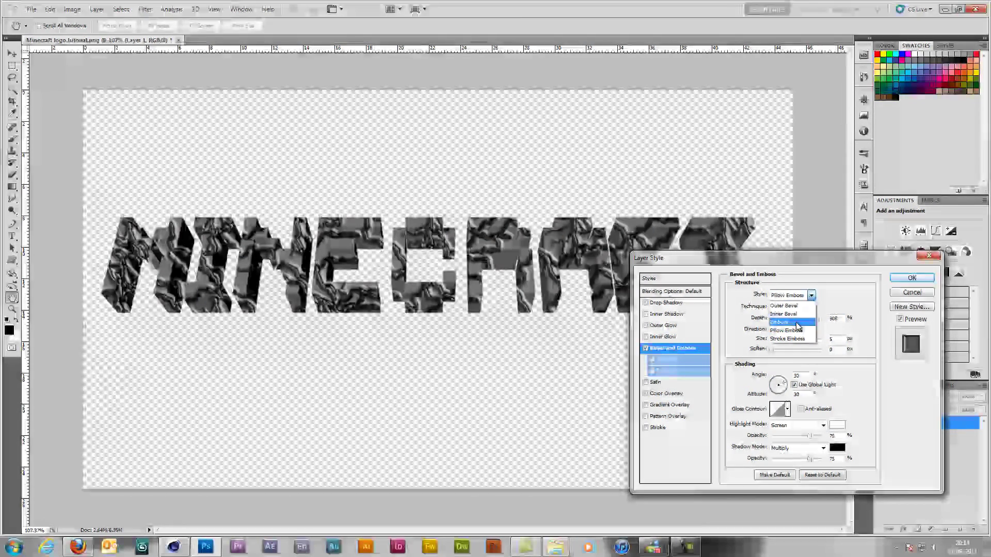
click(798, 339)
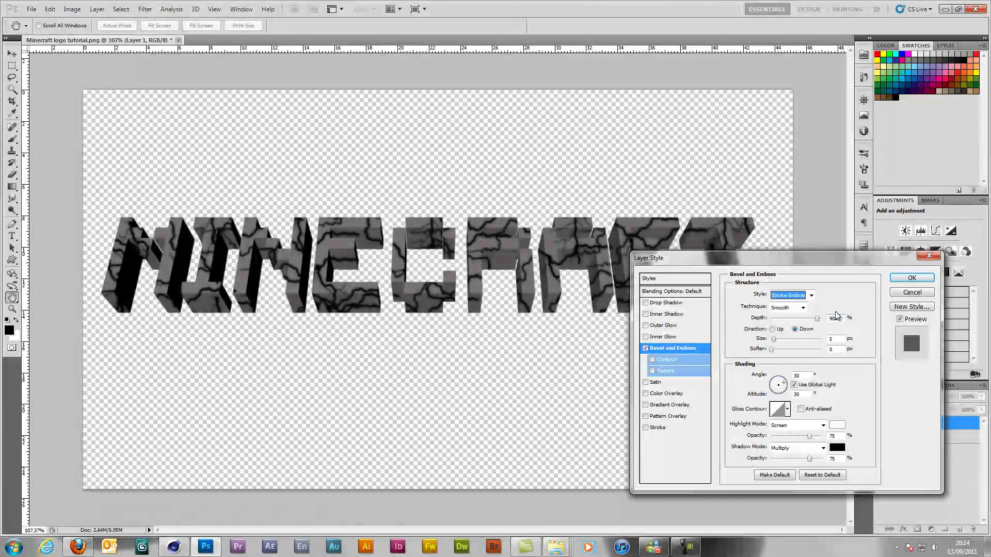
click(809, 303)
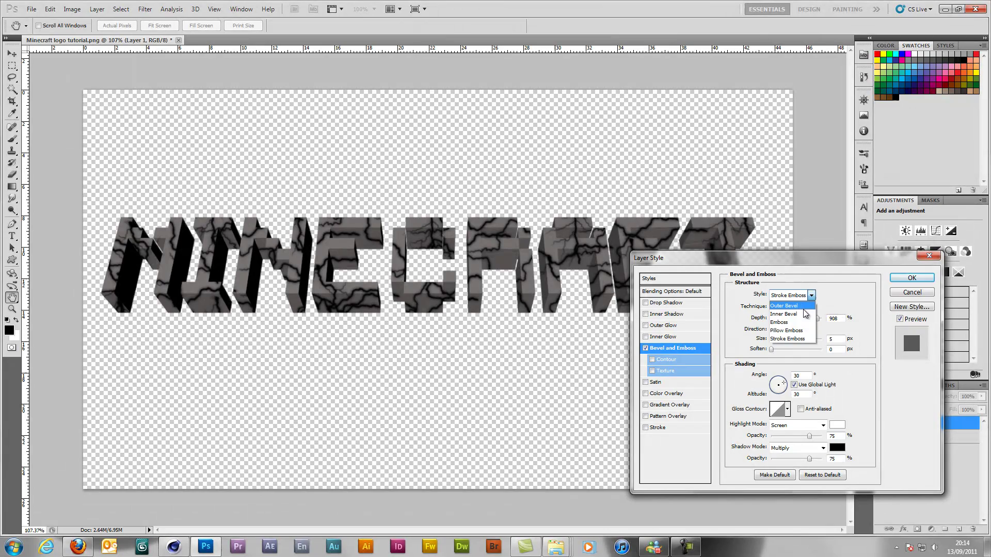
click(804, 314)
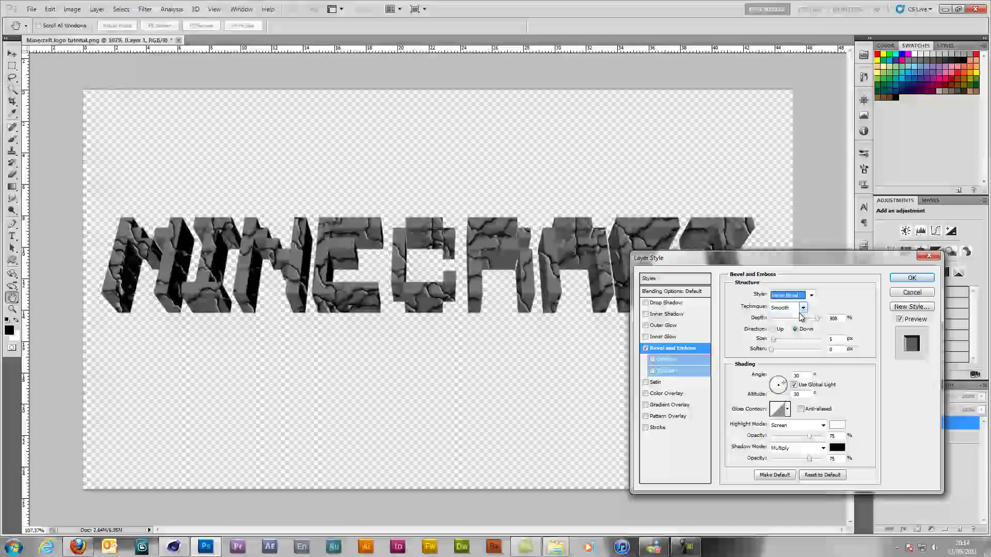
click(803, 308)
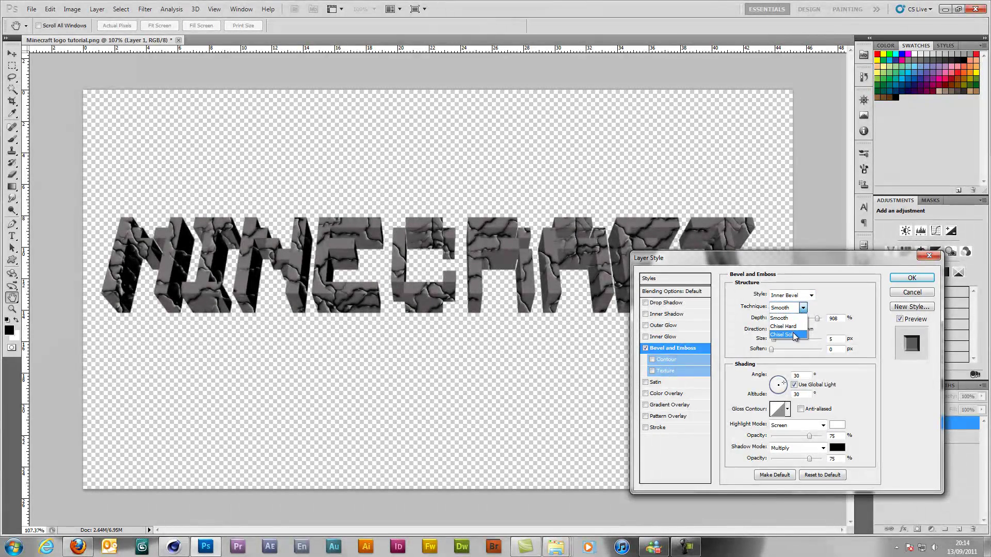
click(799, 327)
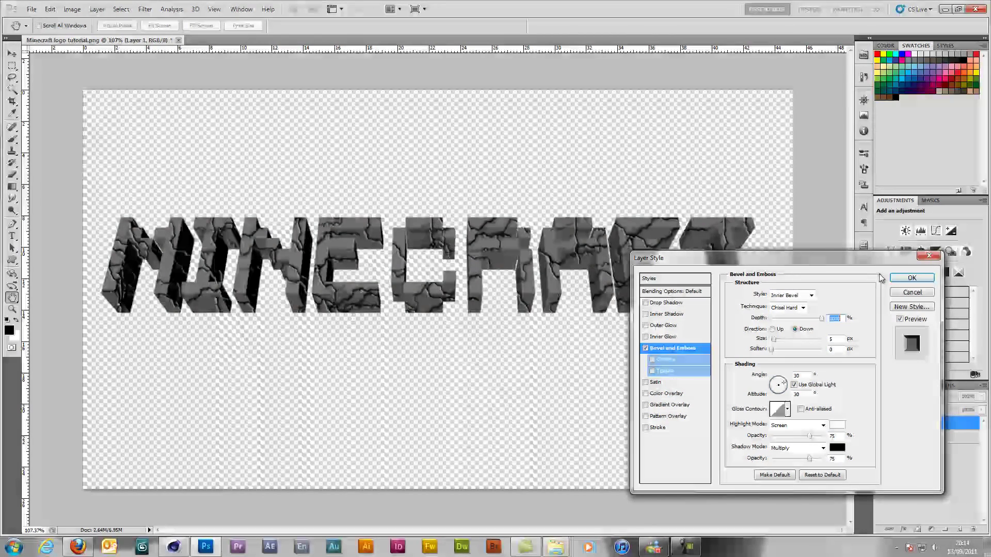
Step: Apply the bevel layer style, then choose PNG as the Save As format
click(897, 279)
key(b)
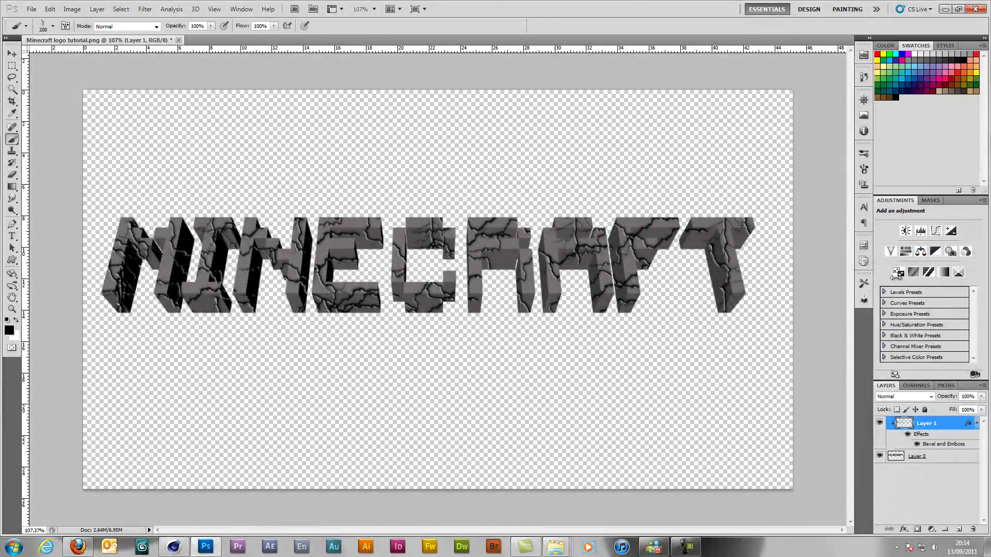
click(31, 9)
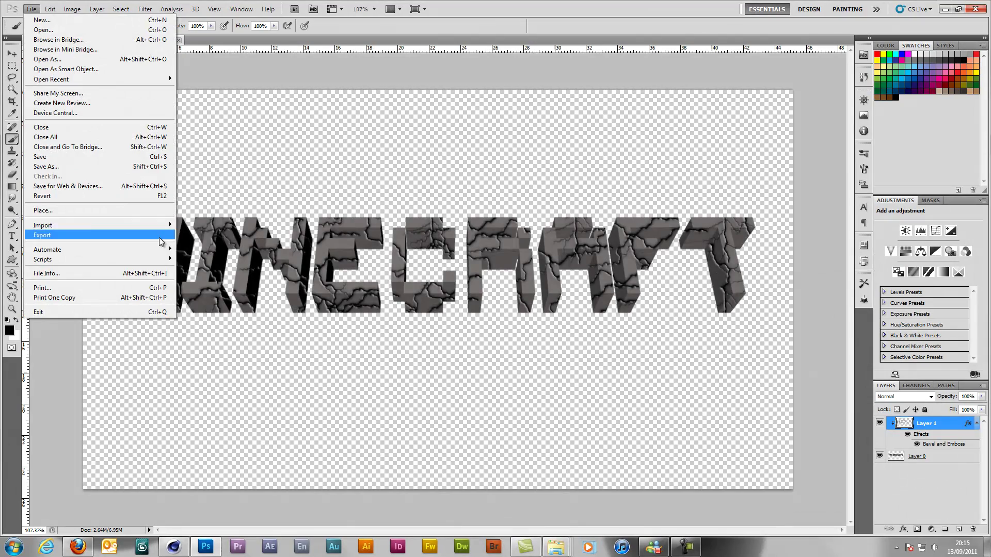
click(115, 167)
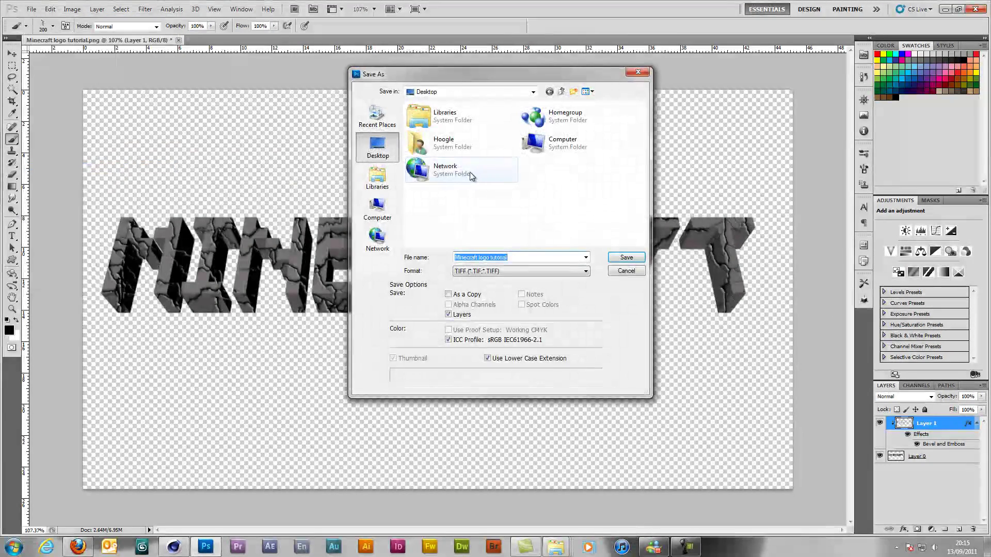
click(501, 271)
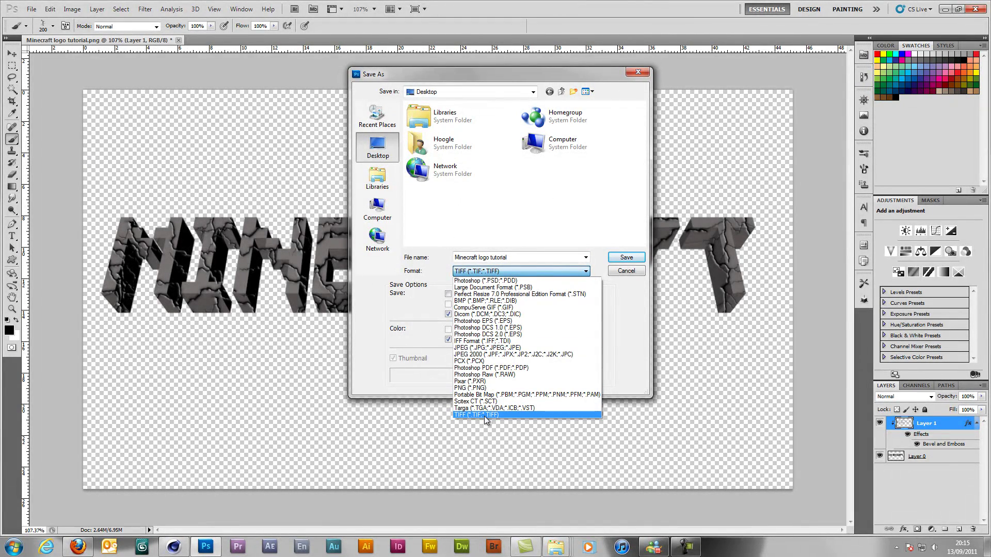
click(499, 388)
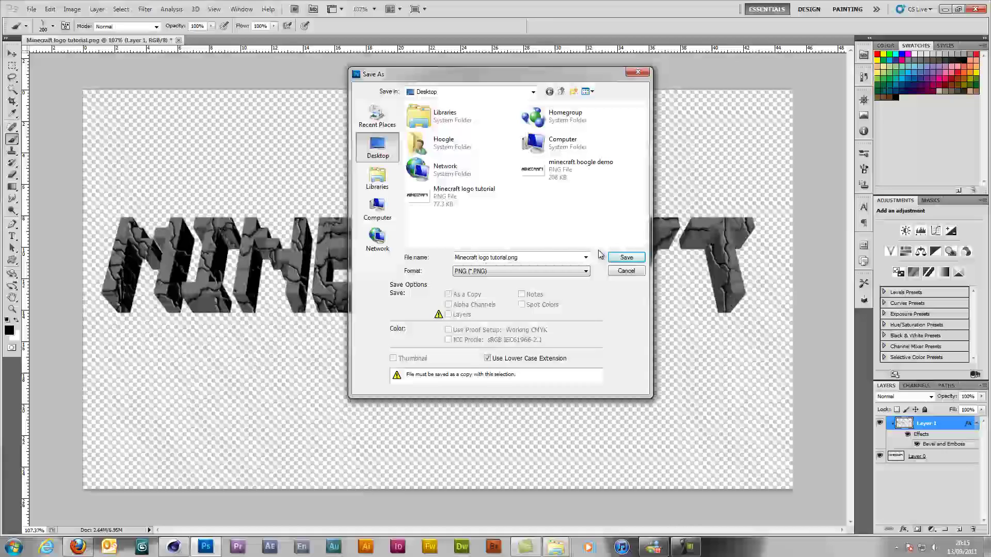
Step: Save over Minecraft logo tutorial.png on the Desktop, with no interlacing
click(624, 258)
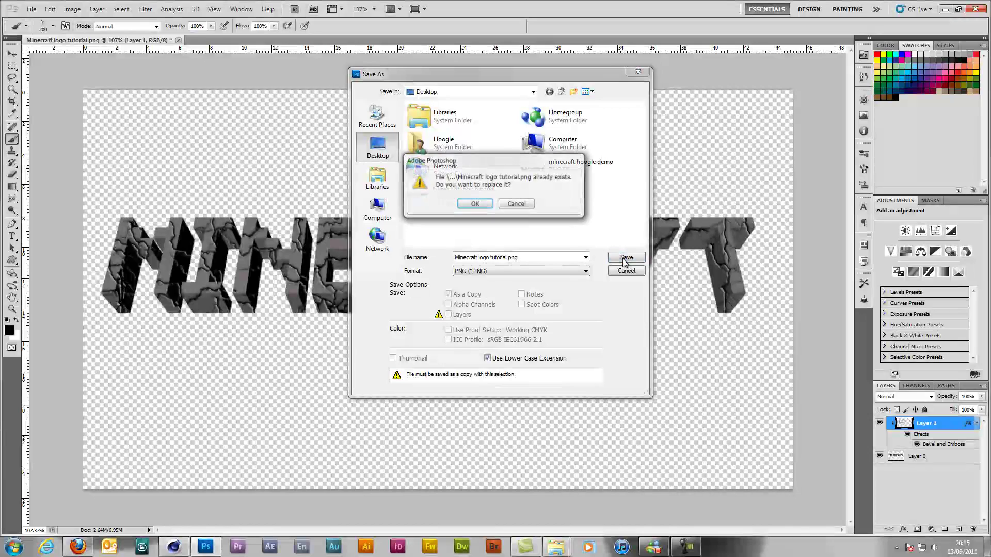
click(474, 204)
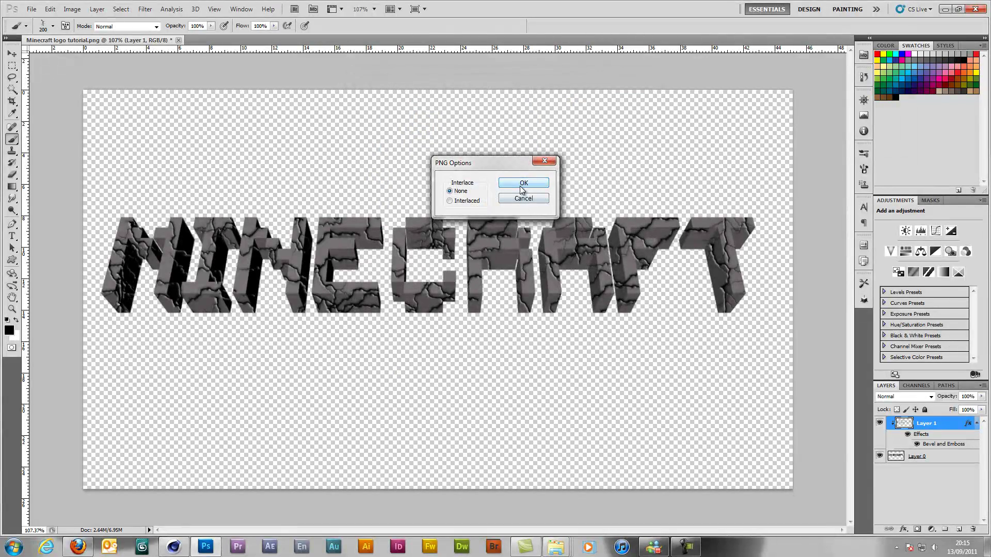
click(523, 185)
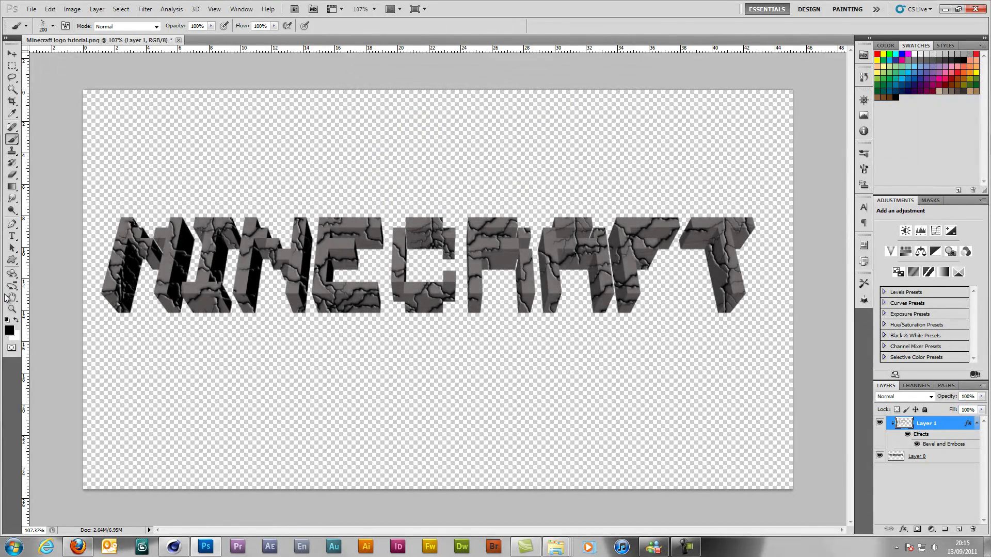